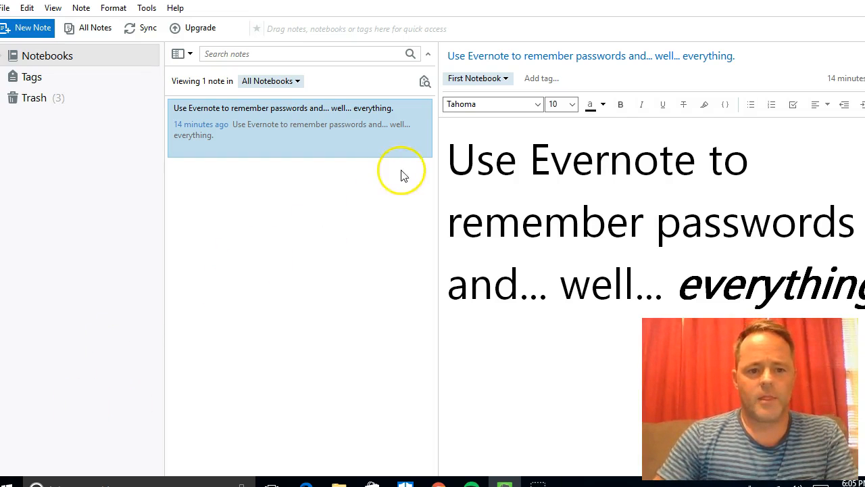
# Step: Create a new blank note in First Notebook from the toolbar
pyautogui.click(37, 28)
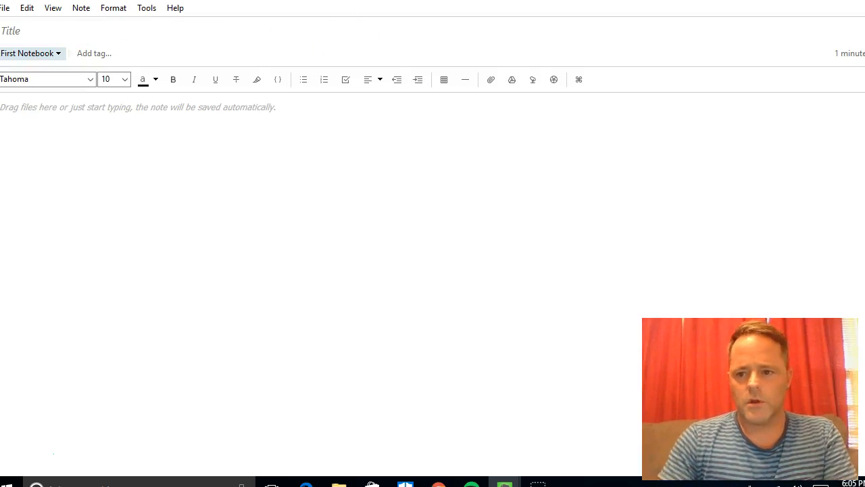
# Step: Restore the note editor to a floating window and widen it
pyautogui.click(847, 1)
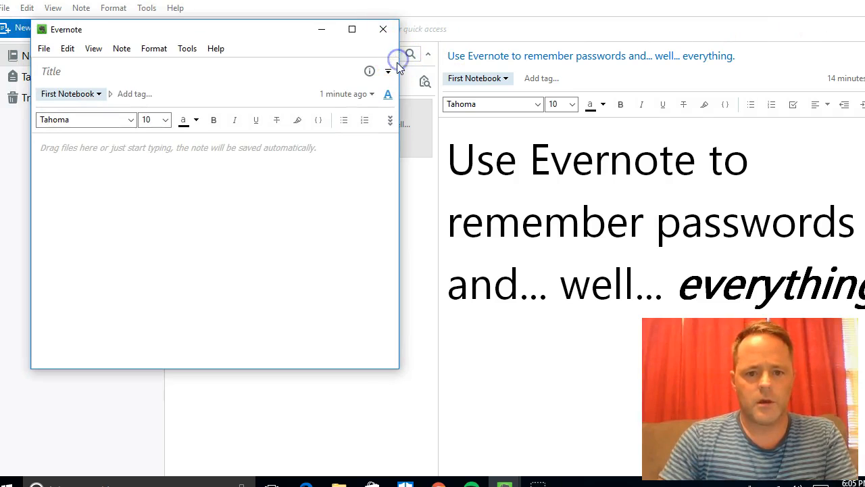
pyautogui.moveTo(398, 68); pyautogui.dragTo(690, 120)
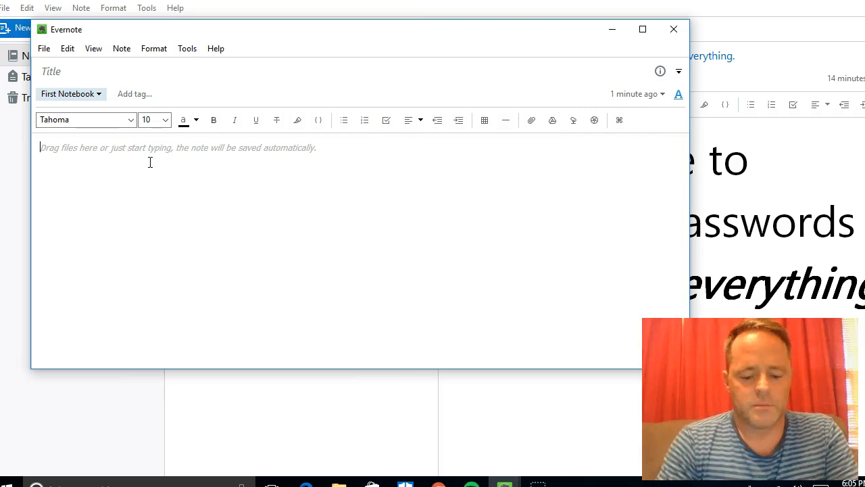
# Step: Write the Google: entry with username: and password lines below it
pyautogui.write('Google')
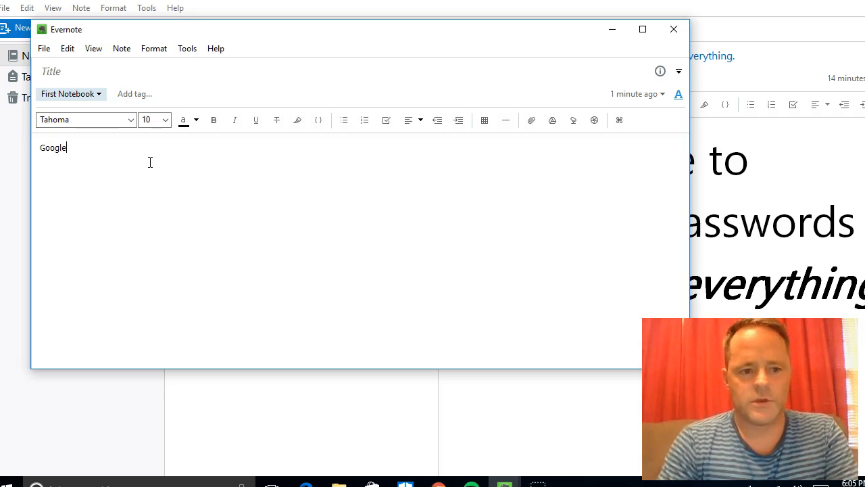
pyautogui.write(':')
pyautogui.press('Return')
pyautogui.write('username:')
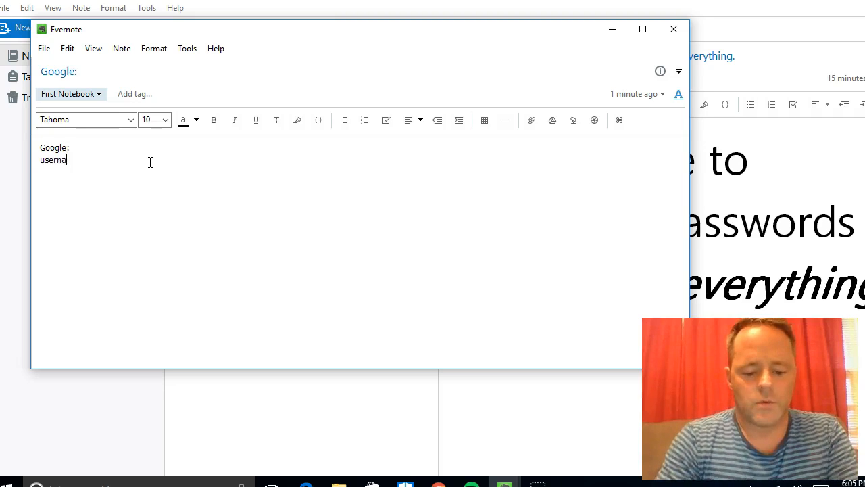
pyautogui.press('Return')
pyautogui.write('password:')
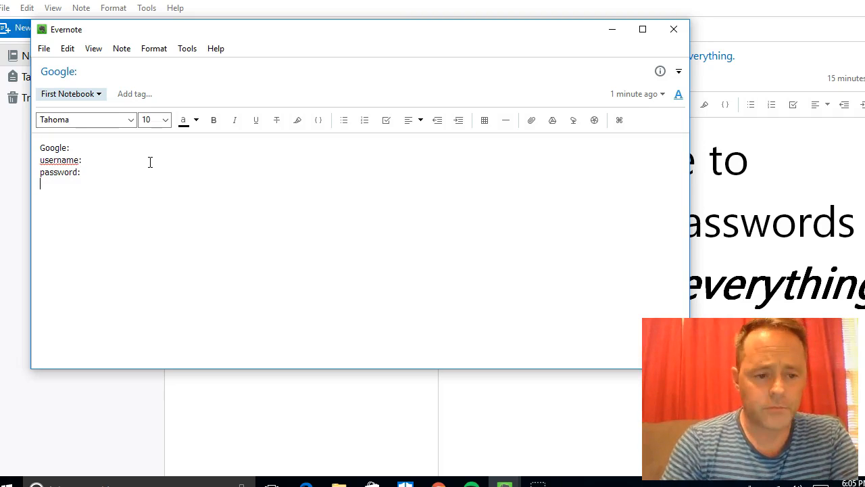
pyautogui.press('Return')
# Step: Add the Microsoft: entry with username: and password: lines
pyautogui.write('Micros')
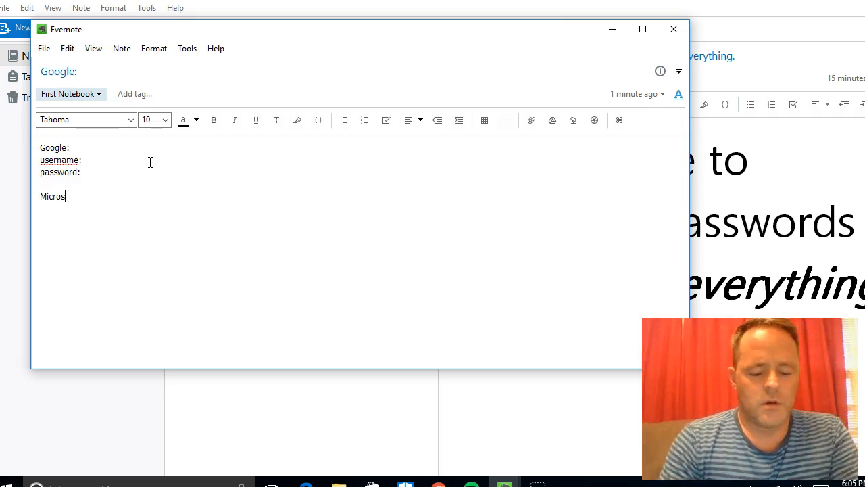
pyautogui.write('oft:')
pyautogui.press('Return')
pyautogui.write('username:')
pyautogui.press('Return')
pyautogui.write('password:')
pyautogui.press('Return')
# Step: Add the YouTube: entry with its username and password lines
pyautogui.write('You')
pyautogui.press('BackSpace')
pyautogui.press('BackSpace')
pyautogui.press('BackSpace')
pyautogui.press('Return')
pyautogui.write('Yout')
pyautogui.press('BackSpace')
pyautogui.write('Tube: username: pasword:')
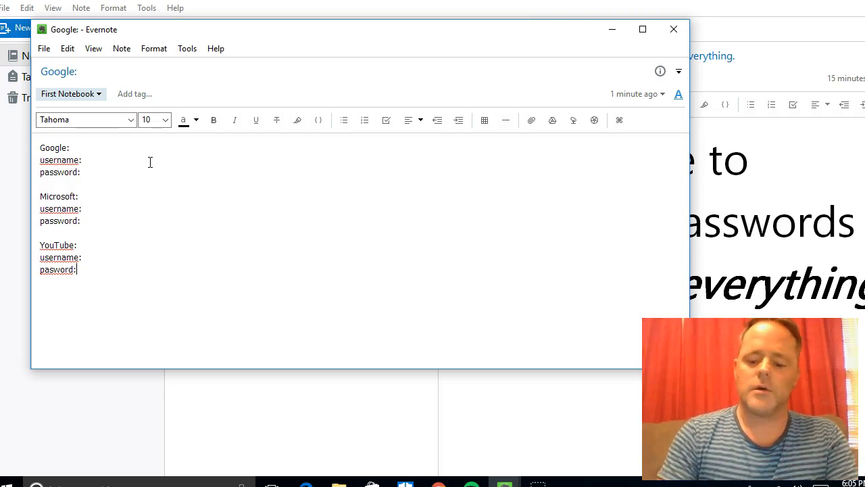
pyautogui.hotkey('shift', 'Home')
# Step: Delete the typed account list and insert a 3x3 table in its place
pyautogui.hotkey('shift', 'Up')
pyautogui.hotkey('shift', 'Up')
pyautogui.hotkey('shift', 'Up')
pyautogui.hotkey('shift', 'Up')
pyautogui.hotkey('shift', 'Up')
pyautogui.hotkey('shift', 'Up')
pyautogui.hotkey('shift', 'Up')
pyautogui.hotkey('shift', 'Up')
pyautogui.hotkey('shift', 'Up')
pyautogui.hotkey('shift', 'Up')
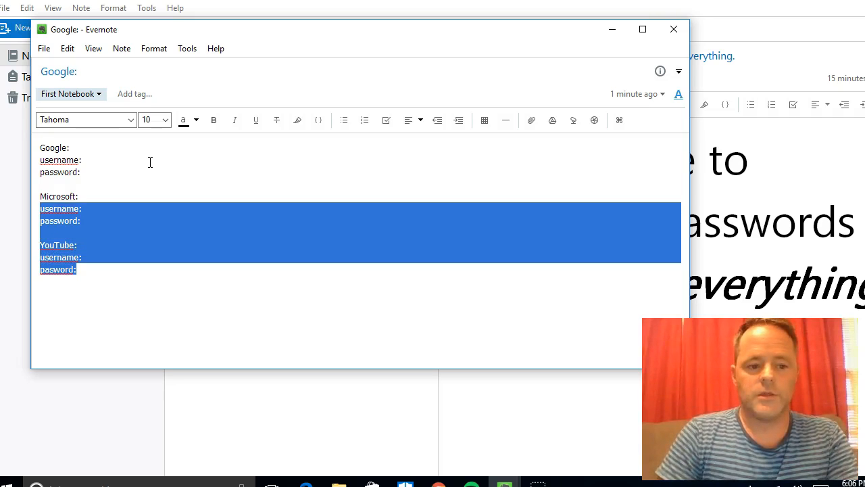
pyautogui.press('Delete')
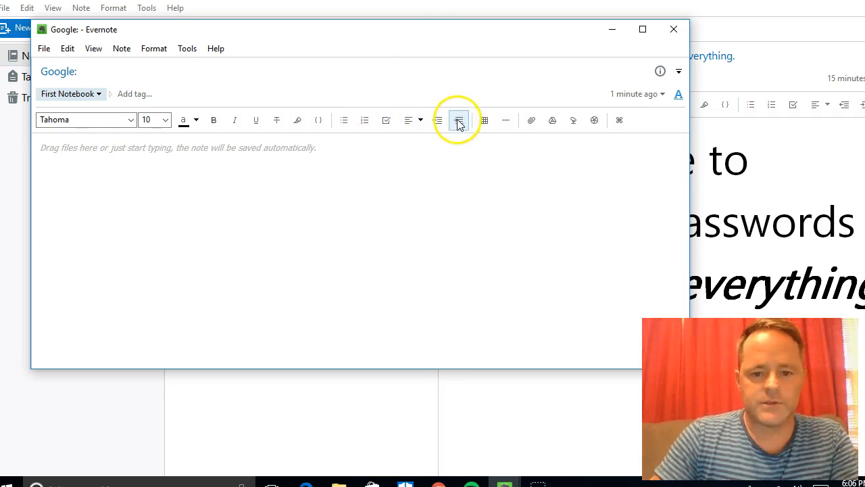
pyautogui.click(486, 120)
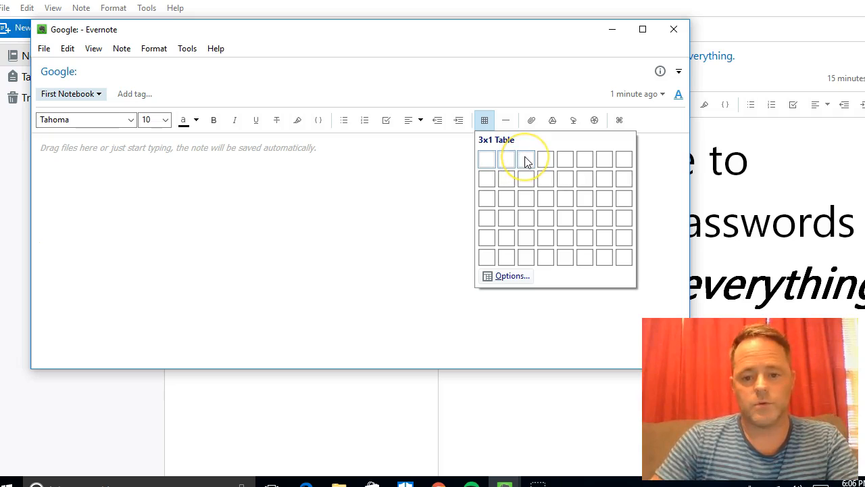
pyautogui.click(522, 197)
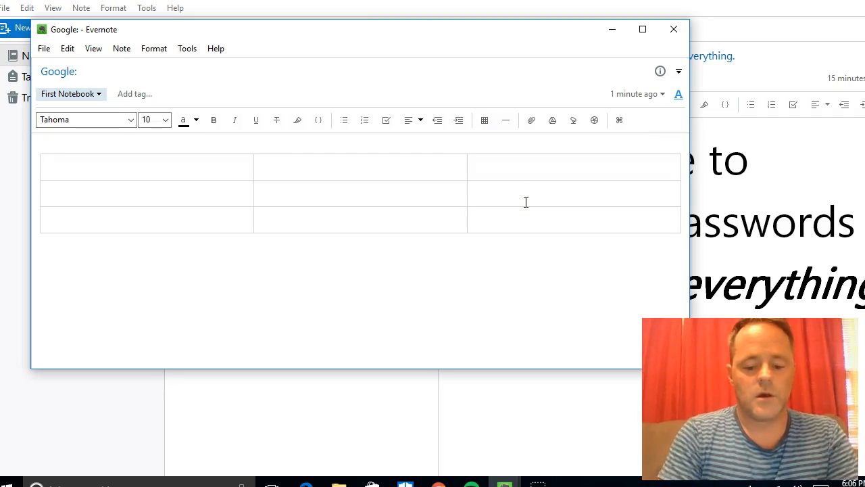
# Step: Enter Google and its credentials in the table's first row
pyautogui.write('Google')
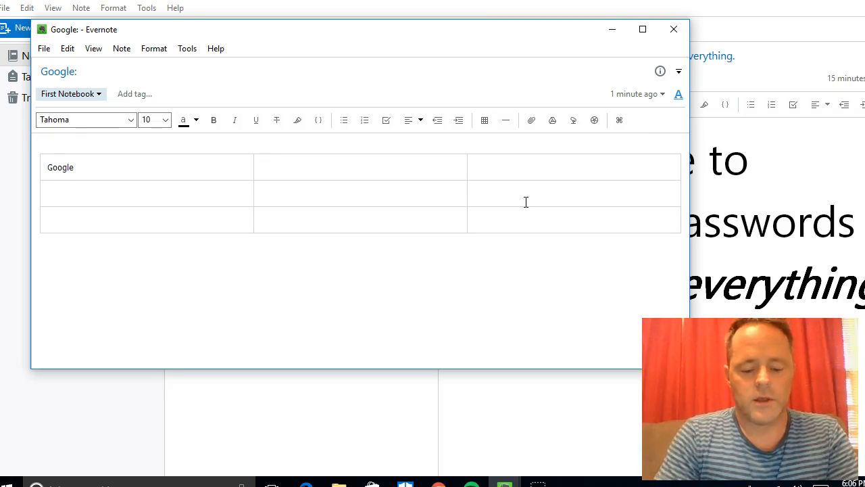
pyautogui.press('Tab')
pyautogui.write('me')
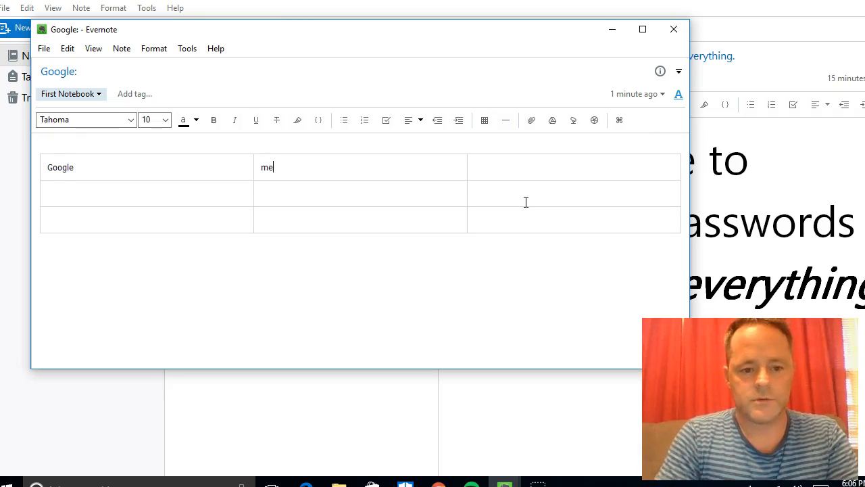
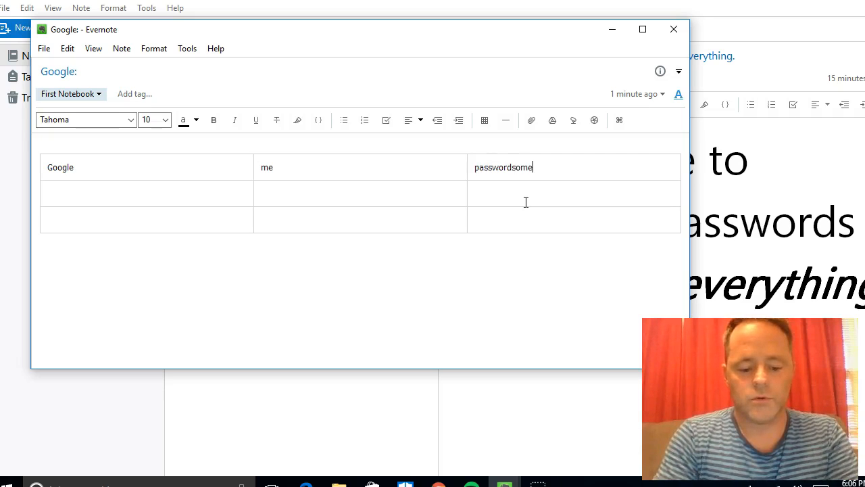
pyautogui.press('Tab')
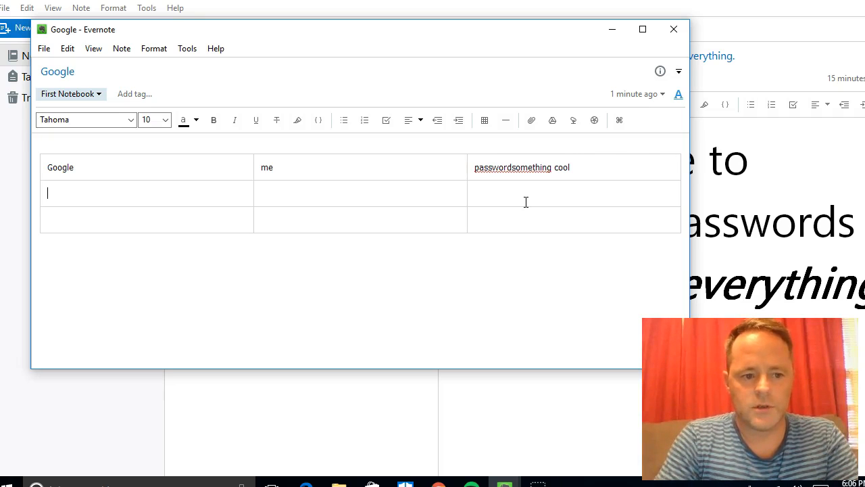
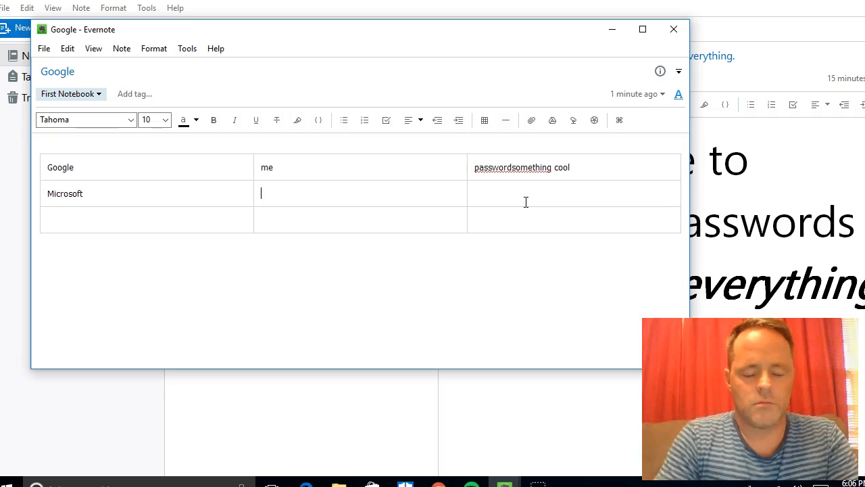
# Step: Fill the second row with Microsoft, its username and its password
pyautogui.press('Tab')
pyautogui.press('Tab')
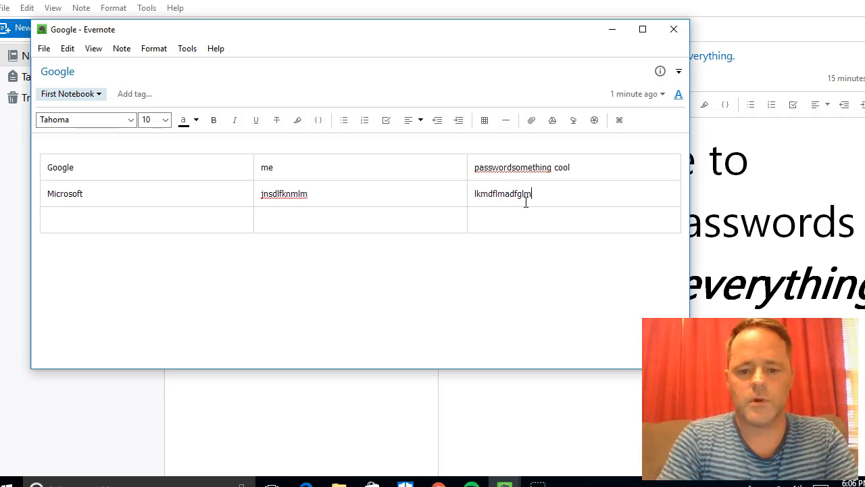
pyautogui.press('Tab')
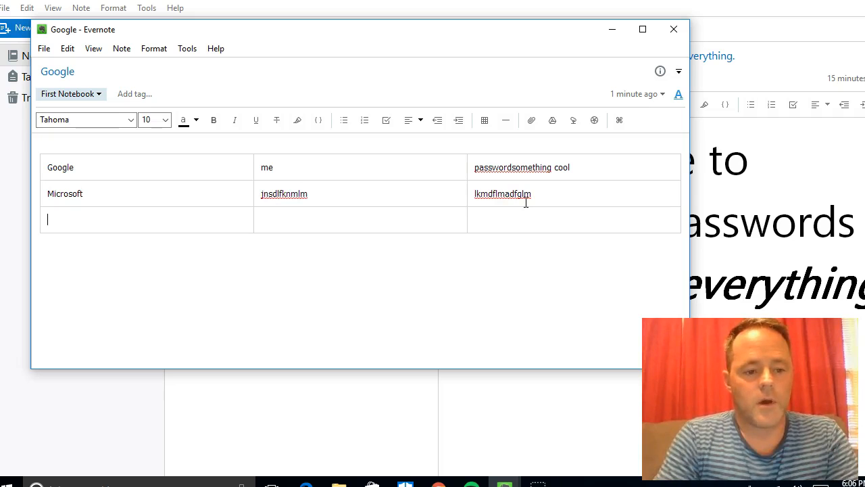
# Step: Fill the third row with YouTube, its username and its password
pyautogui.write('YouTube')
pyautogui.press('Tab')
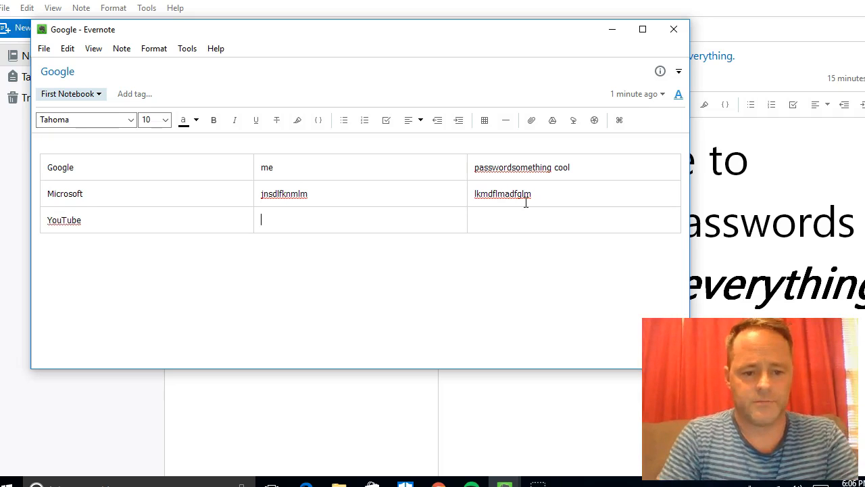
pyautogui.write('lzdfglkglkn')
pyautogui.press('Tab')
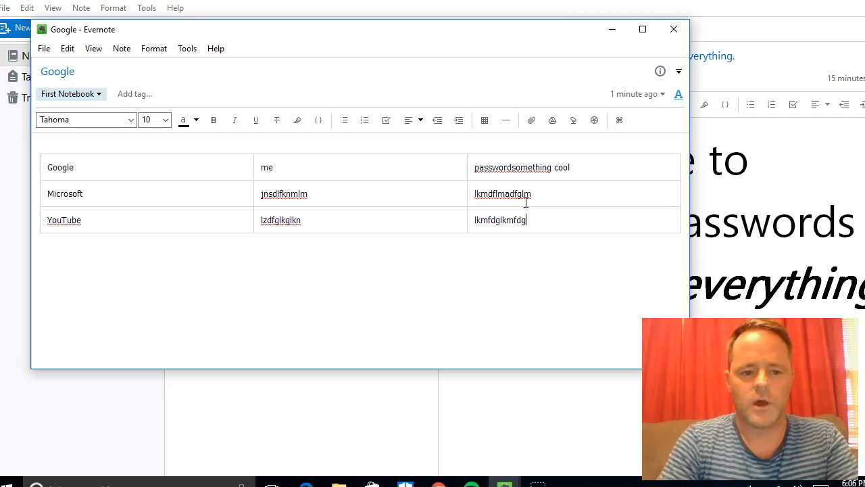
# Step: Insert a row above Google and type the headings Account, Username, Password
pyautogui.rightClick(147, 170)
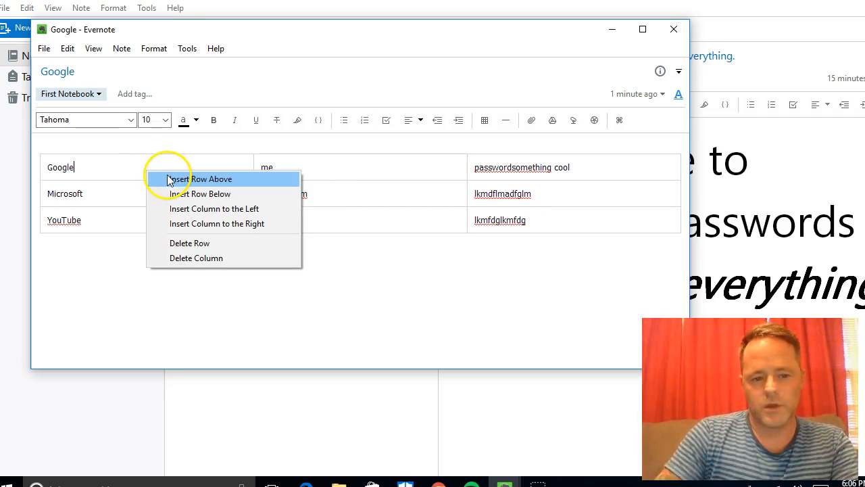
pyautogui.rightClick(340, 170)
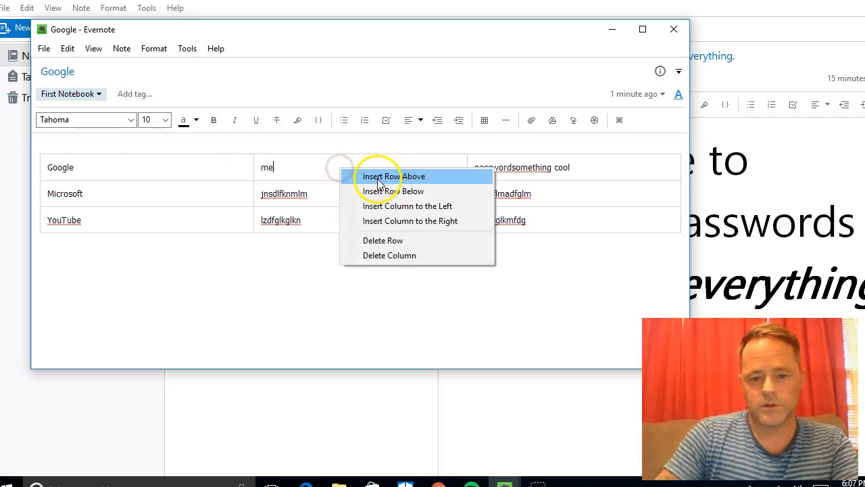
pyautogui.click(425, 177)
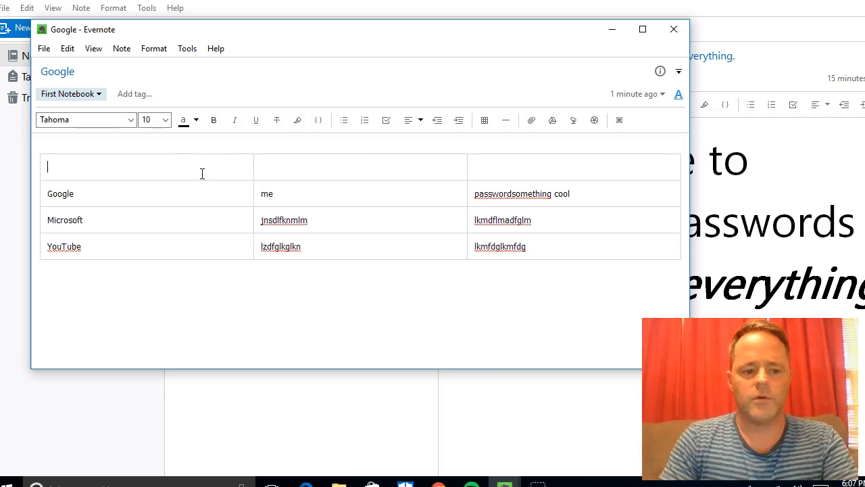
pyautogui.write('Ac')
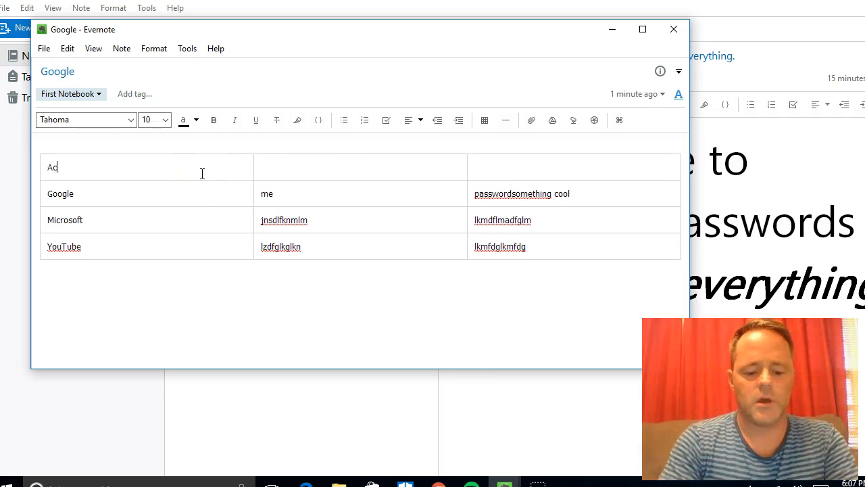
pyautogui.write('count Username')
pyautogui.press('Tab')
pyautogui.write('Password')
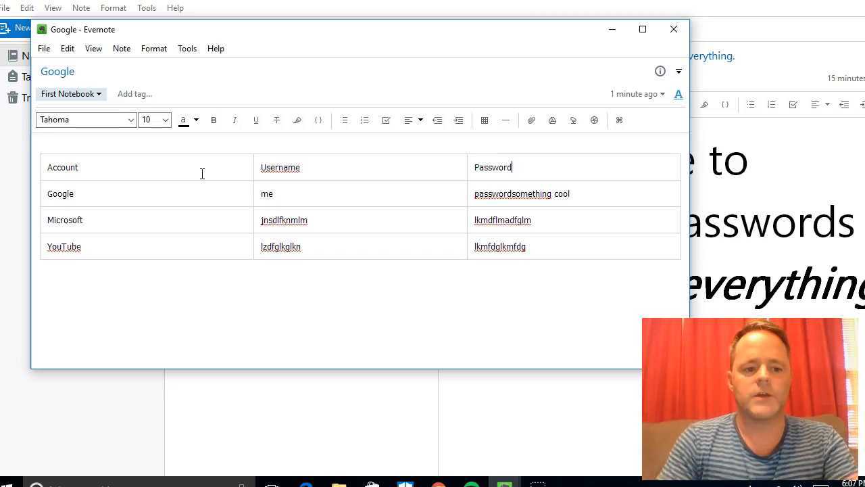
# Step: Make the Account, Username and Password headings bold
pyautogui.moveTo(108, 169); pyautogui.dragTo(42, 172)
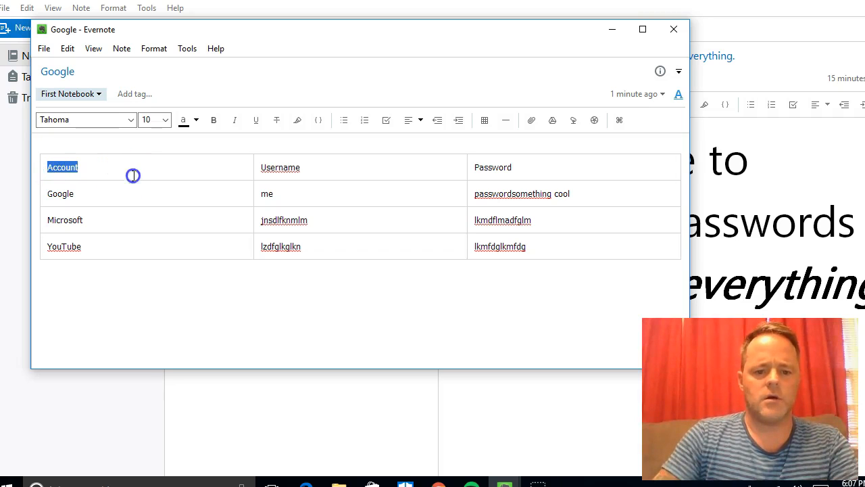
pyautogui.click(132, 233)
pyautogui.click(123, 173)
pyautogui.moveTo(123, 173); pyautogui.dragTo(38, 174)
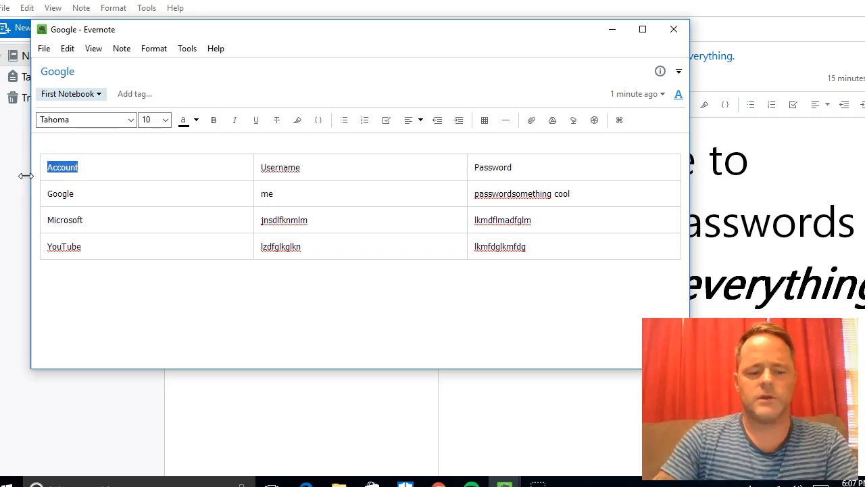
pyautogui.hotkey('ctrl', 'b')
pyautogui.moveTo(310, 164); pyautogui.dragTo(258, 169)
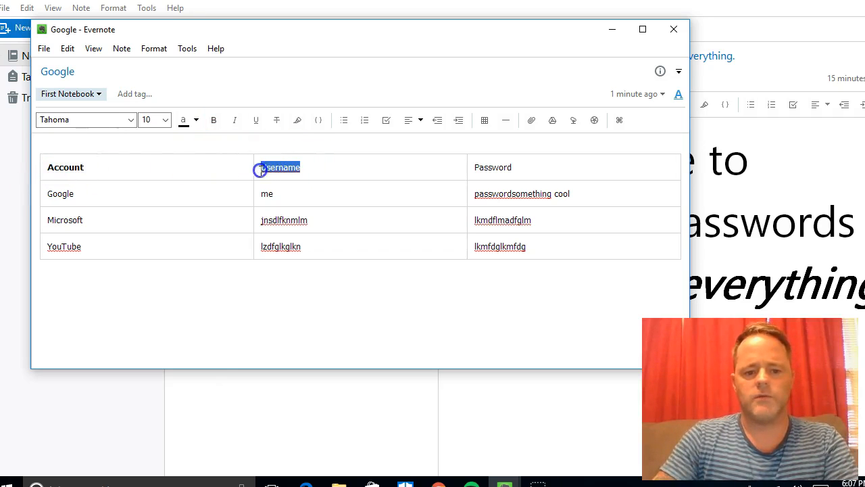
pyautogui.hotkey('ctrl', 'b')
pyautogui.moveTo(474, 167); pyautogui.dragTo(524, 166)
pyautogui.hotkey('ctrl', 'b')
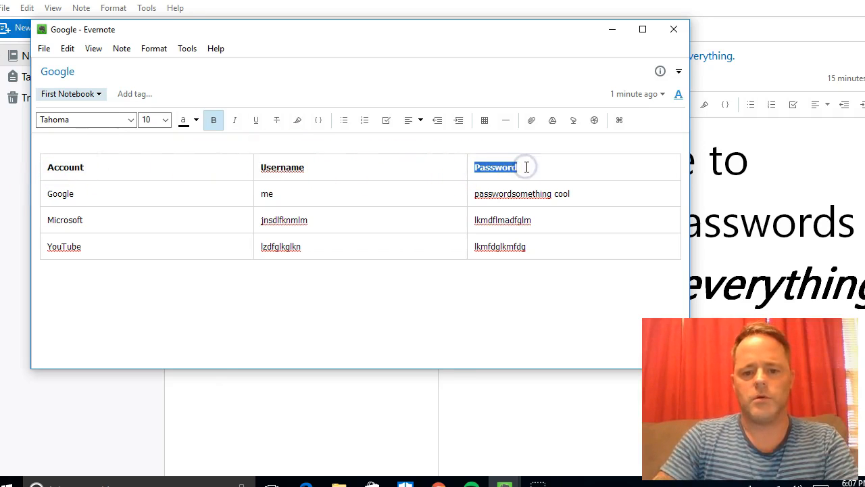
pyautogui.click(501, 290)
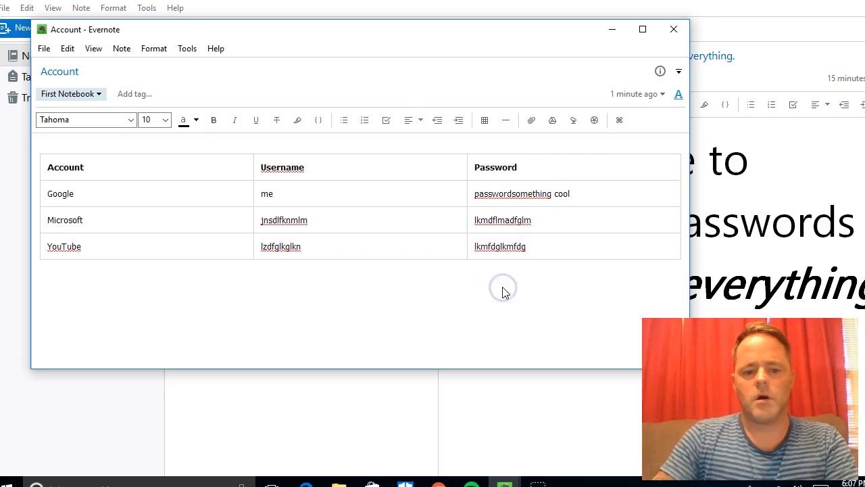
pyautogui.click(528, 167)
pyautogui.moveTo(528, 167); pyautogui.dragTo(473, 167)
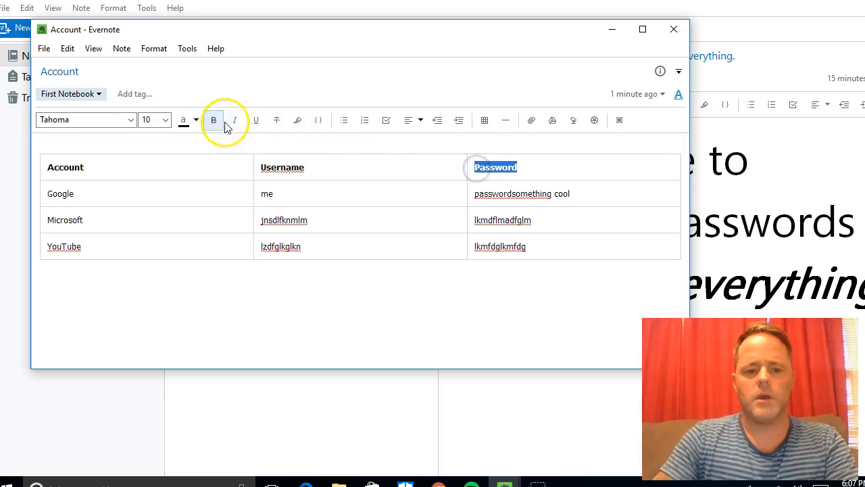
# Step: Colour the whole header row's text purple
pyautogui.moveTo(504, 168); pyautogui.dragTo(46, 168)
pyautogui.click(186, 120)
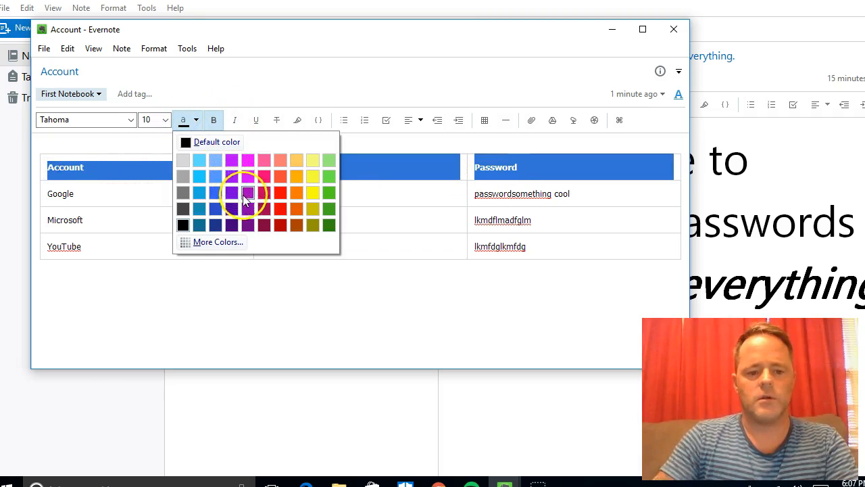
pyautogui.click(232, 209)
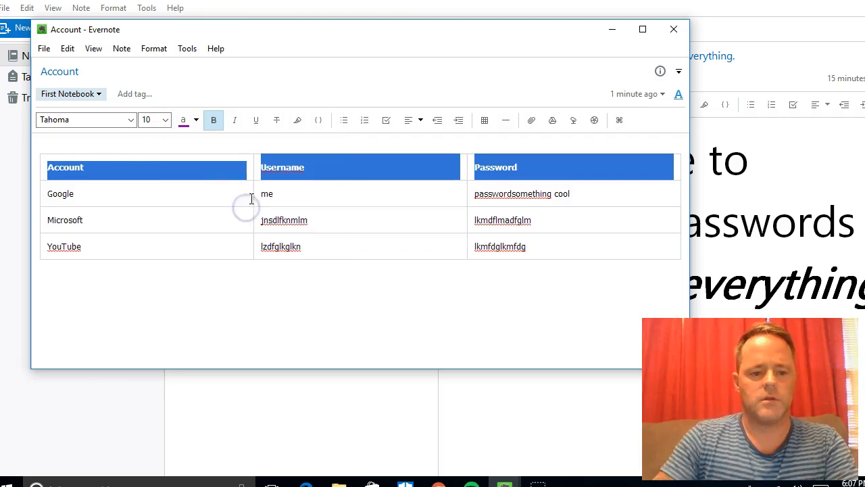
pyautogui.click(235, 205)
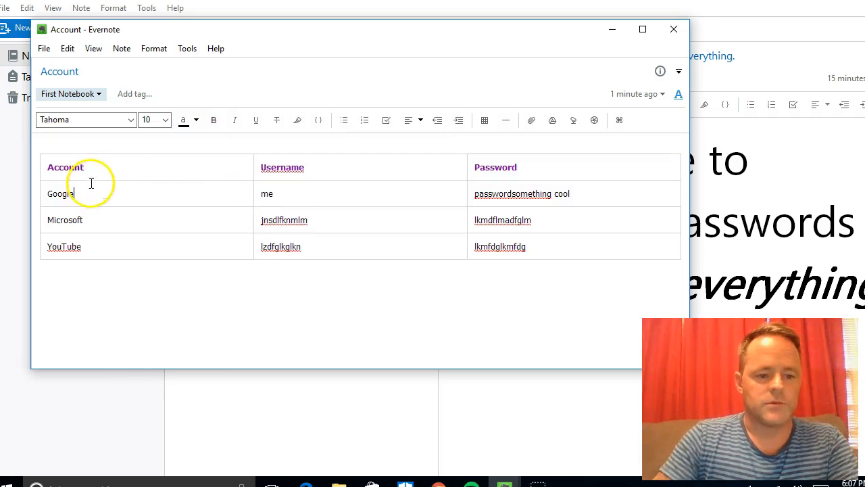
# Step: Bold Google, Microsoft and YouTube in the first column, then select Google's password text
pyautogui.moveTo(43, 193); pyautogui.dragTo(92, 195)
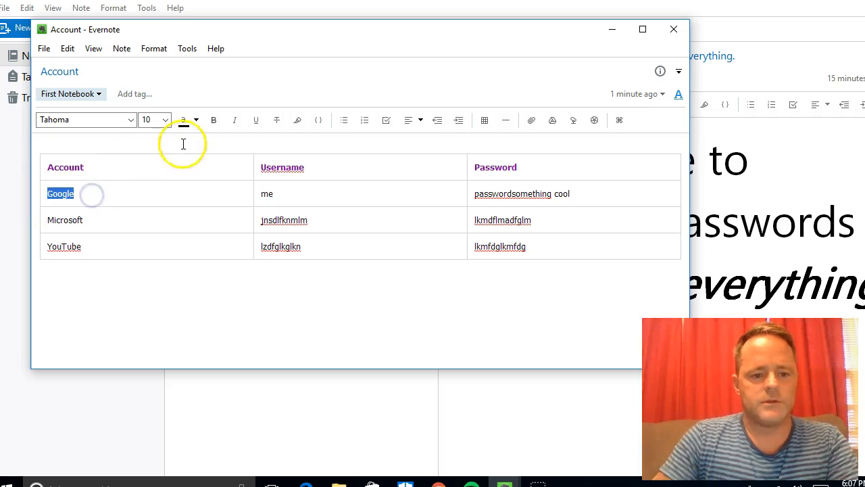
pyautogui.click(214, 119)
pyautogui.click(96, 221)
pyautogui.moveTo(97, 221); pyautogui.dragTo(48, 219)
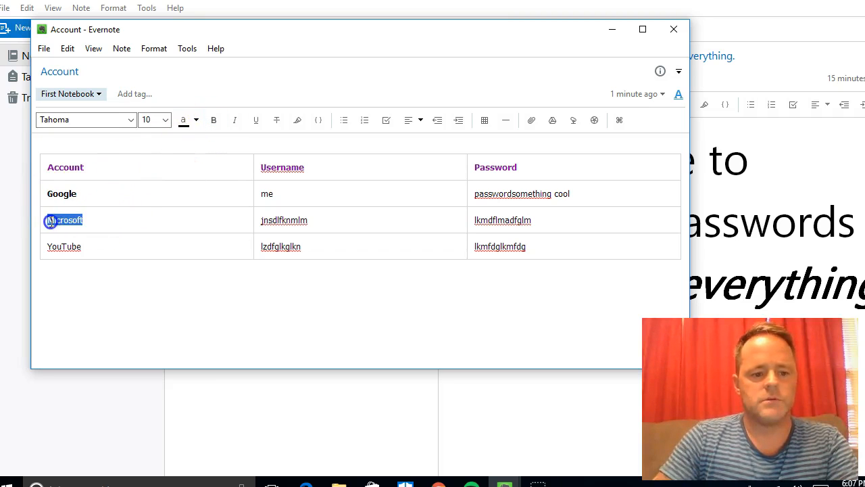
pyautogui.click(213, 120)
pyautogui.moveTo(102, 246); pyautogui.dragTo(43, 245)
pyautogui.click(213, 119)
pyautogui.click(249, 280)
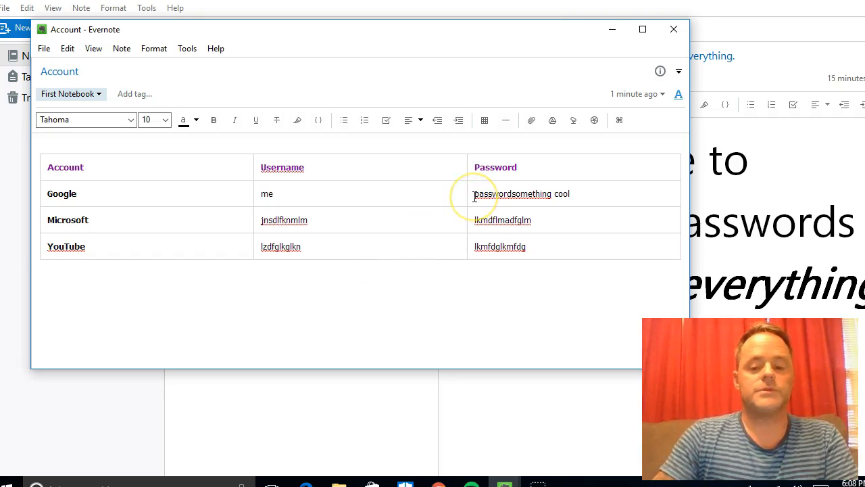
pyautogui.moveTo(474, 196); pyautogui.dragTo(578, 199)
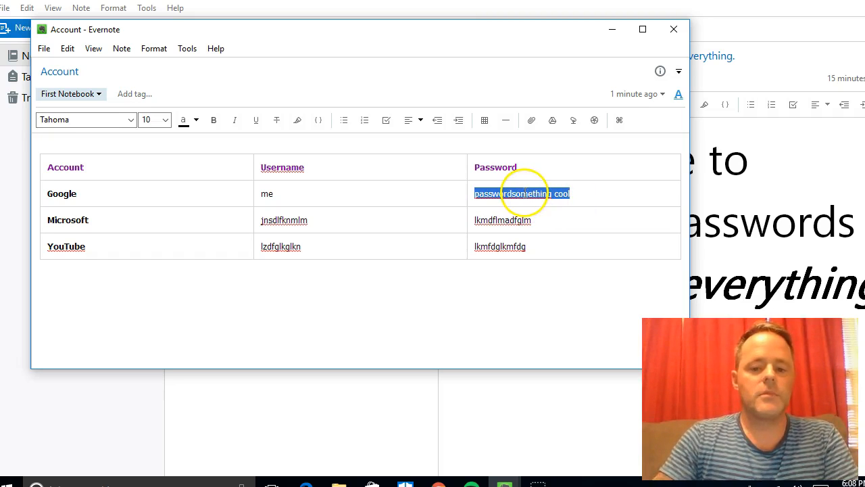
# Step: Choose Encrypt Selected Text for the Google password from its context menu
pyautogui.rightClick(523, 195)
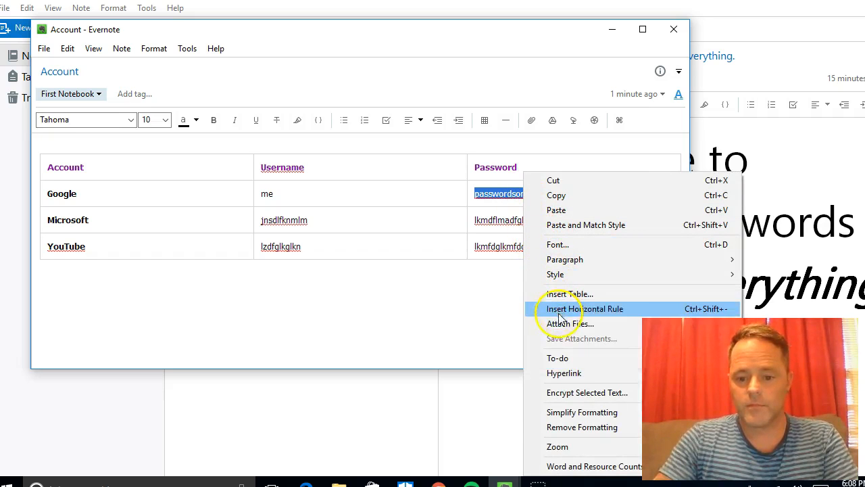
pyautogui.click(572, 394)
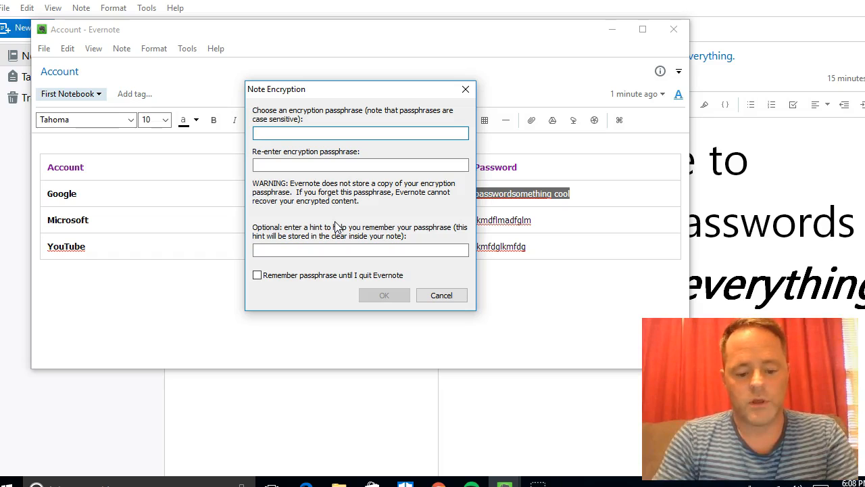
# Step: Encrypt the Google password with a confirmed passphrase, hint 'what are you', passphrase remembered
pyautogui.write('••••••••')
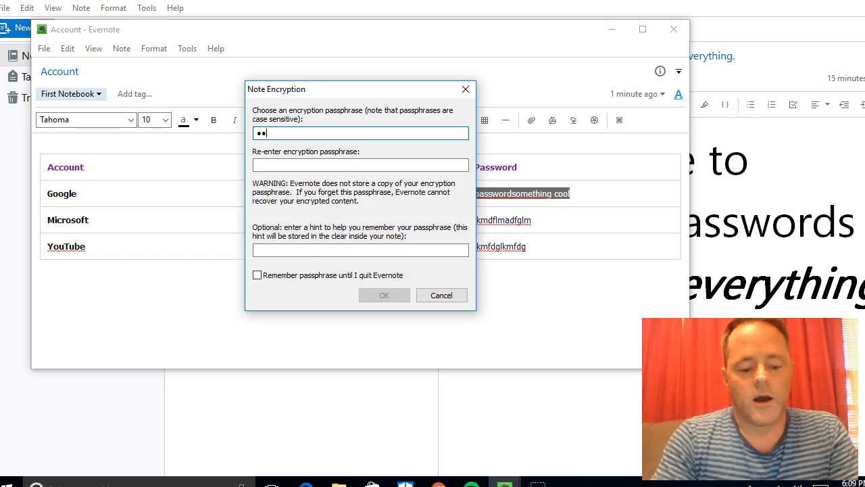
pyautogui.write('••••••')
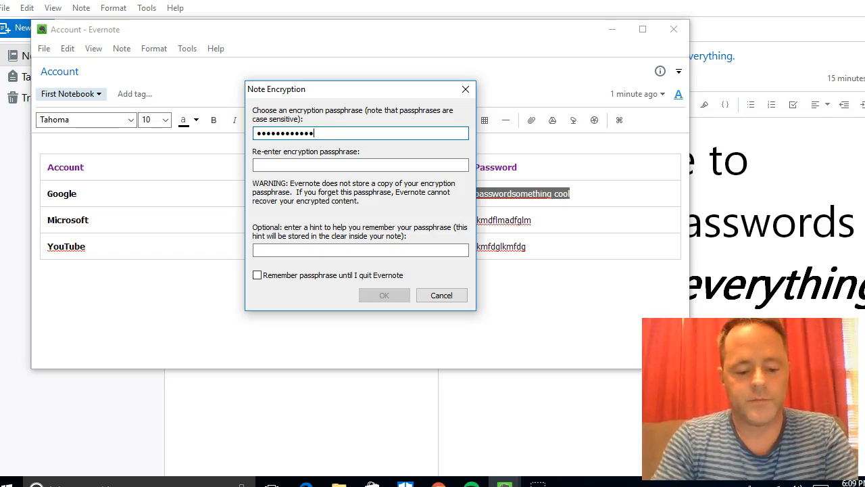
pyautogui.press('Tab')
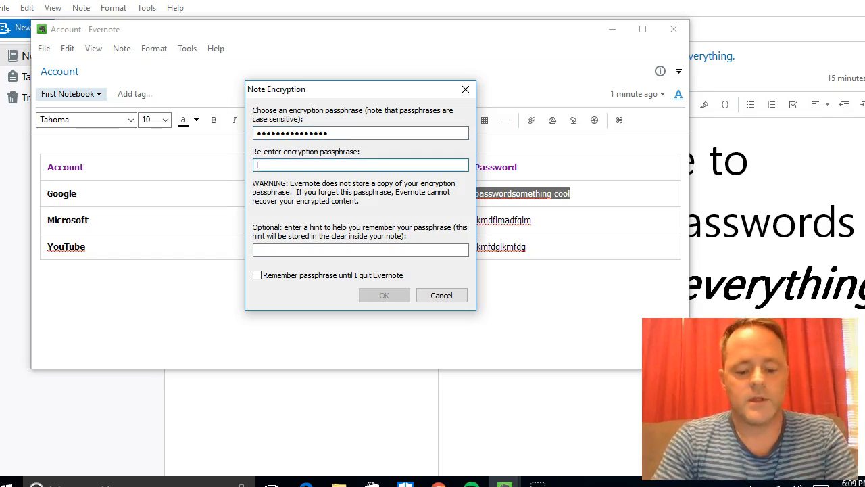
pyautogui.write('•••••••••')
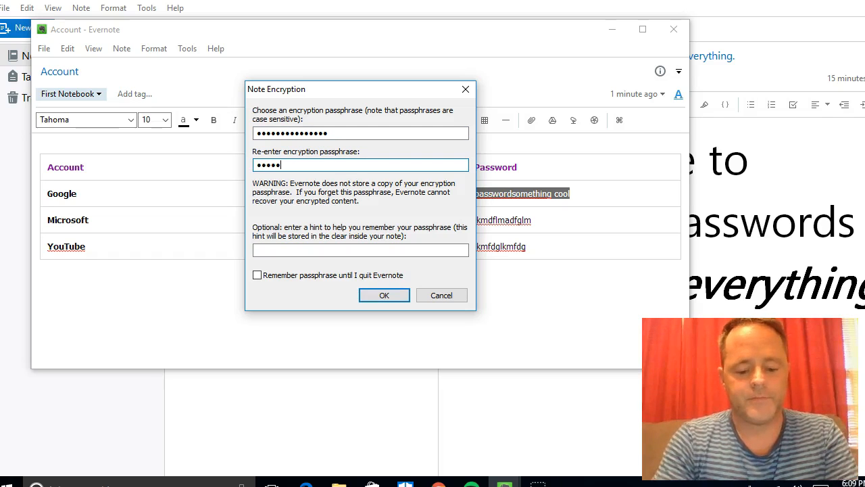
pyautogui.press('BackSpace')
pyautogui.press('BackSpace')
pyautogui.press('BackSpace')
pyautogui.press('BackSpace')
pyautogui.press('BackSpace')
pyautogui.press('BackSpace')
pyautogui.press('BackSpace')
pyautogui.press('BackSpace')
pyautogui.press('BackSpace')
pyautogui.write('•••••••••••••••')
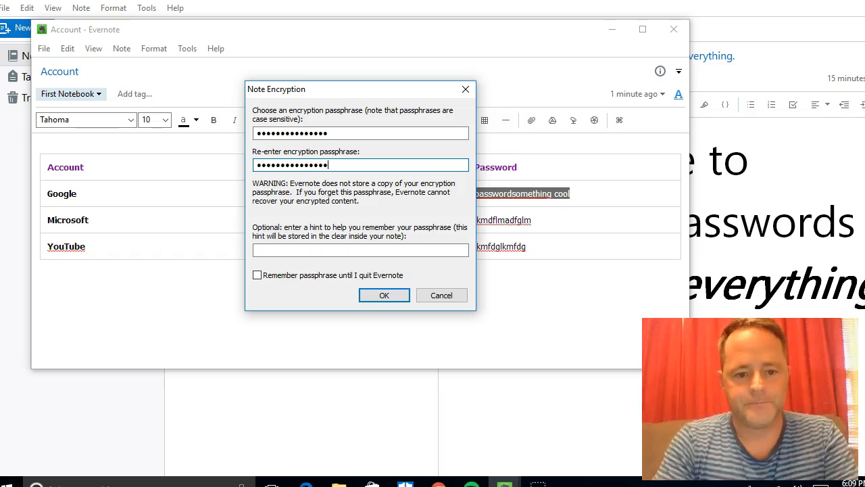
pyautogui.click(285, 250)
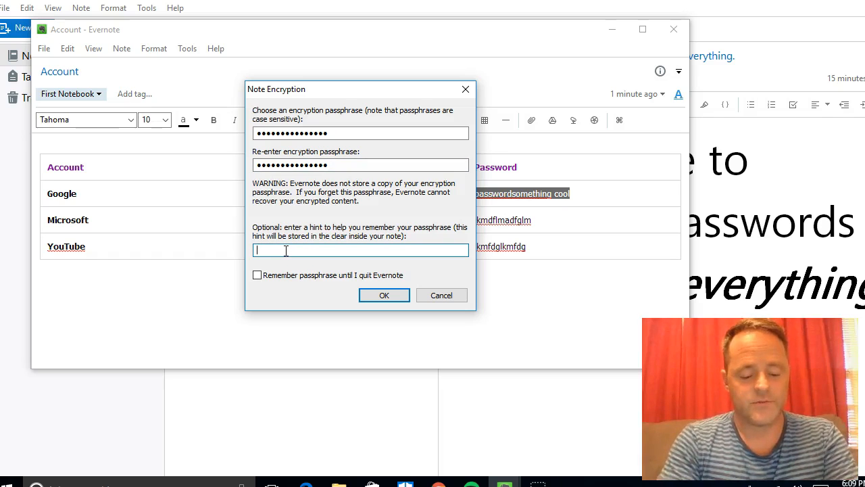
pyautogui.write('w')
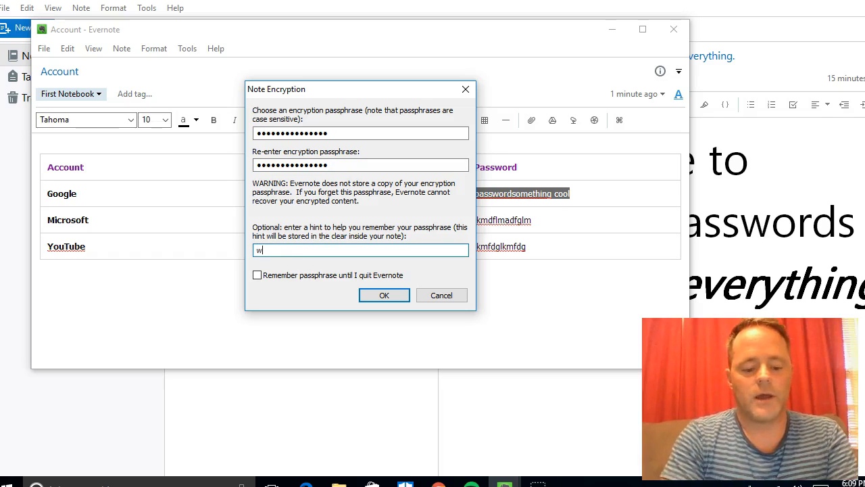
pyautogui.write('hat are you?')
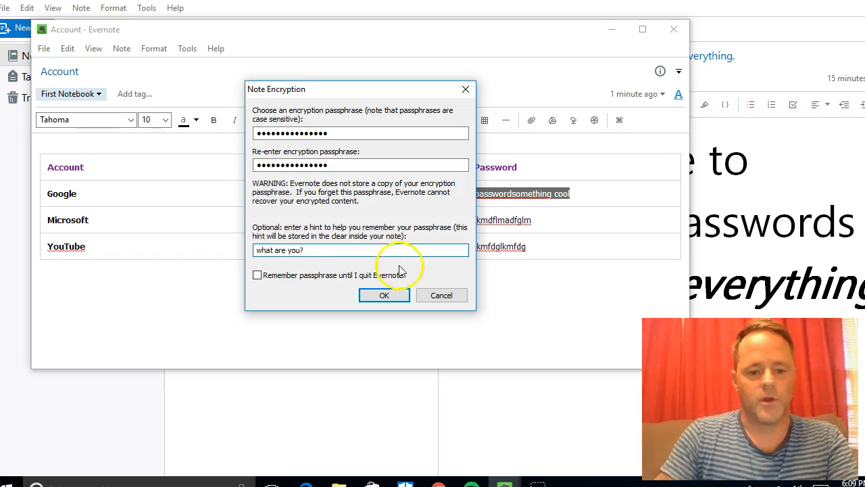
pyautogui.click(258, 275)
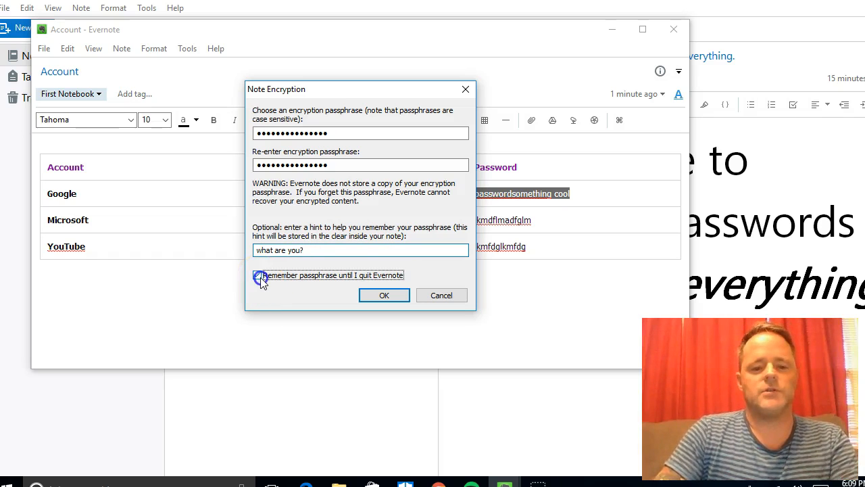
pyautogui.click(380, 298)
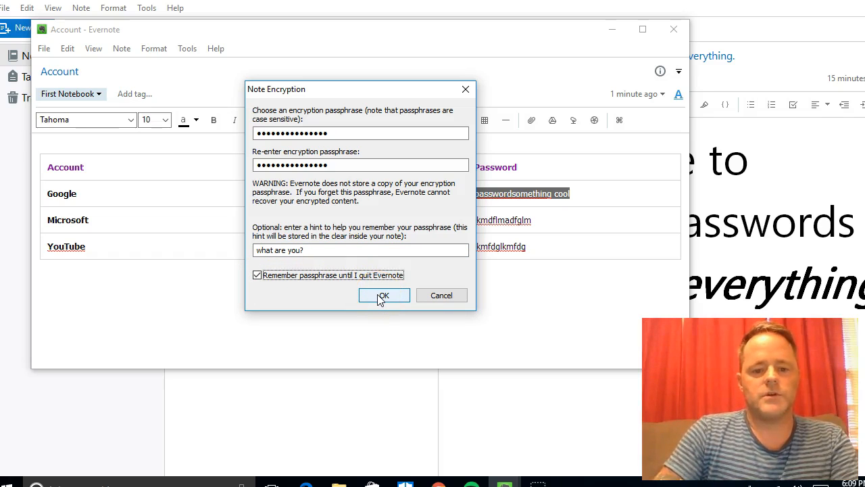
pyautogui.click(383, 296)
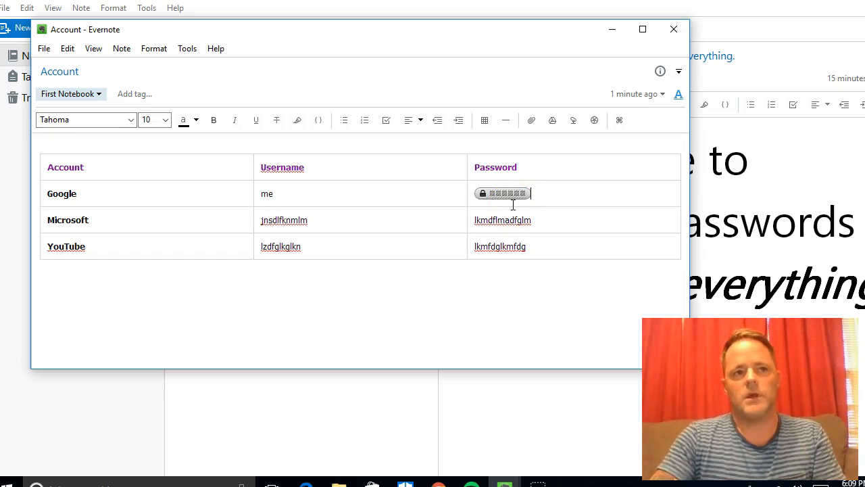
# Step: Encrypt the Microsoft and YouTube password cells with Encrypt Selected Text, turning each into a locked block
pyautogui.click(536, 227)
pyautogui.moveTo(536, 223); pyautogui.dragTo(475, 224)
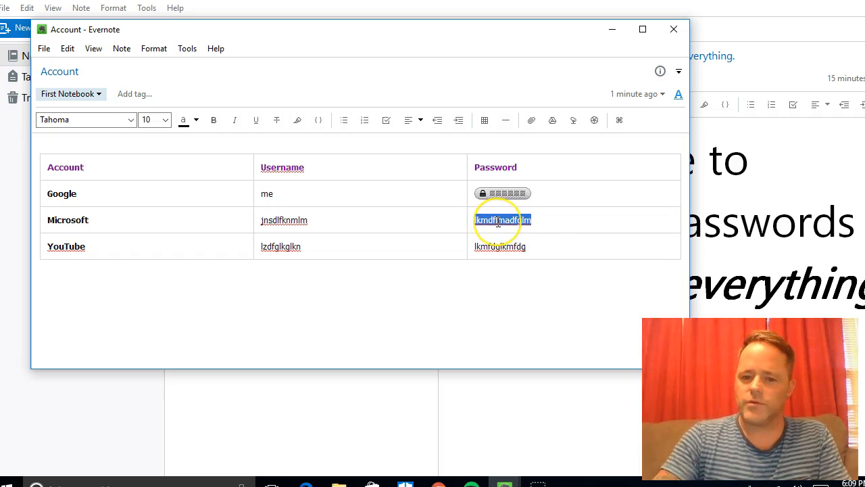
pyautogui.rightClick(499, 223)
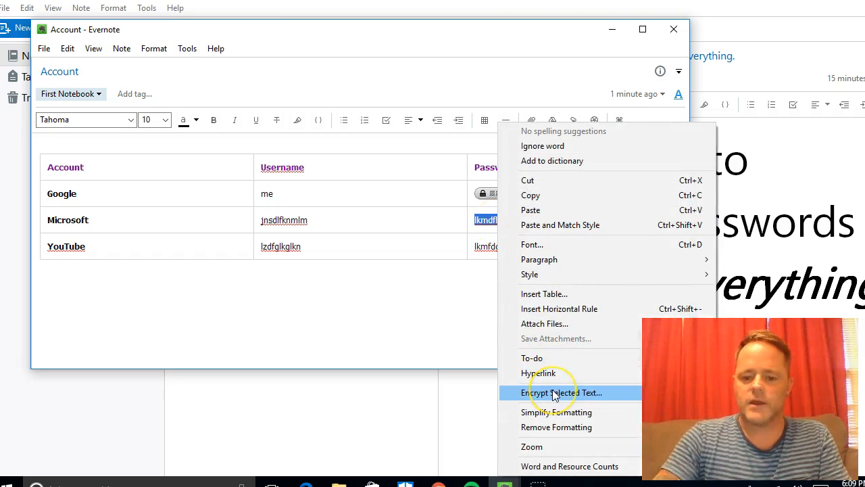
pyautogui.click(552, 392)
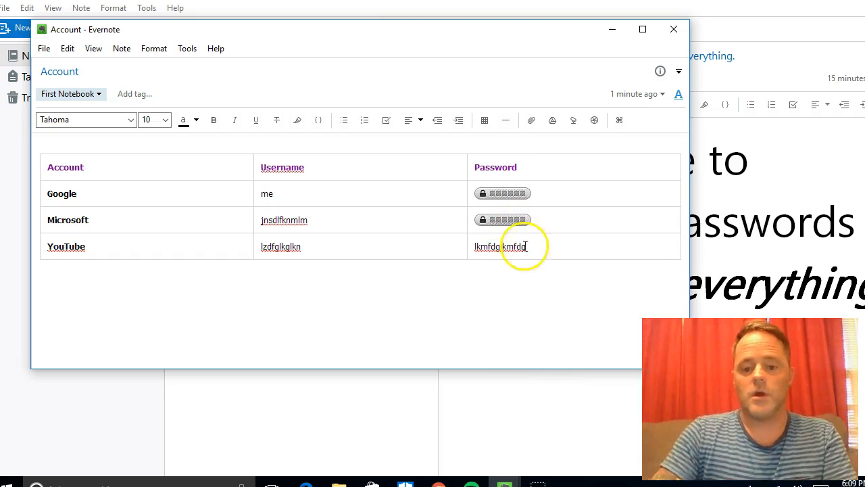
pyautogui.moveTo(525, 248); pyautogui.dragTo(479, 255)
pyautogui.rightClick(478, 255)
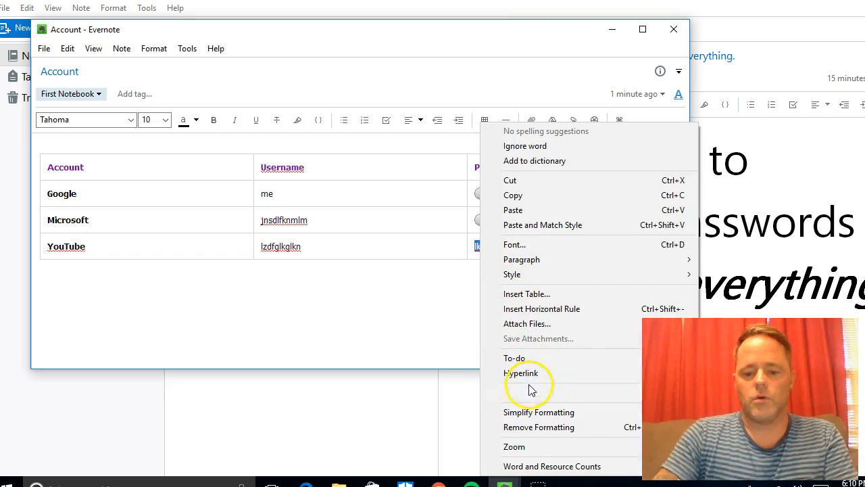
pyautogui.click(531, 392)
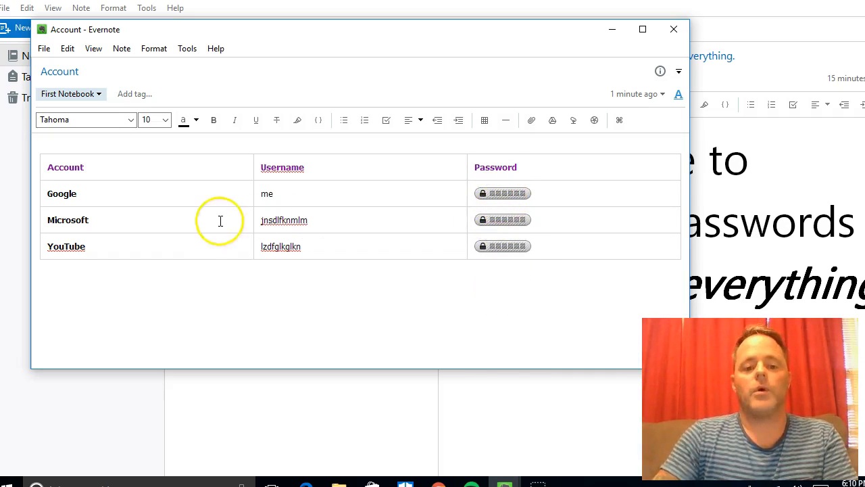
# Step: Reveal the decrypted Google password with Show Encrypted Text
pyautogui.click(488, 290)
pyautogui.rightClick(508, 195)
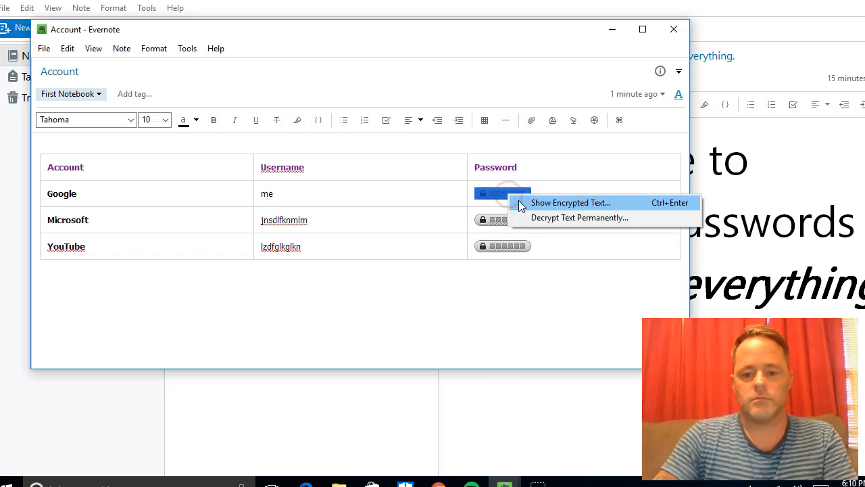
pyautogui.click(548, 204)
pyautogui.click(511, 194)
pyautogui.rightClick(512, 194)
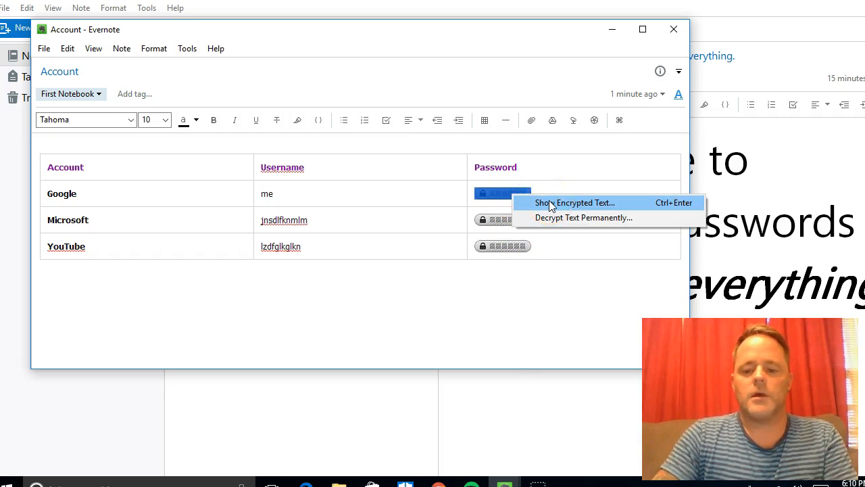
pyautogui.click(549, 202)
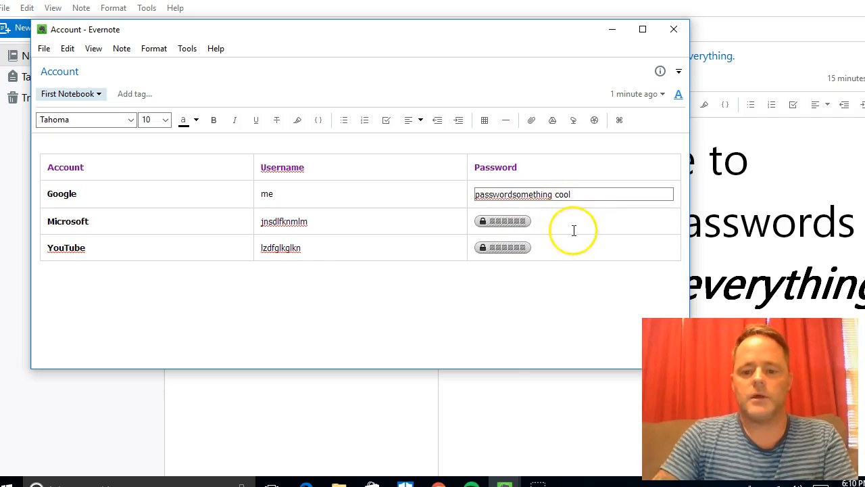
# Step: Reveal the decrypted Microsoft password, leaving the YouTube password locked
pyautogui.rightClick(519, 225)
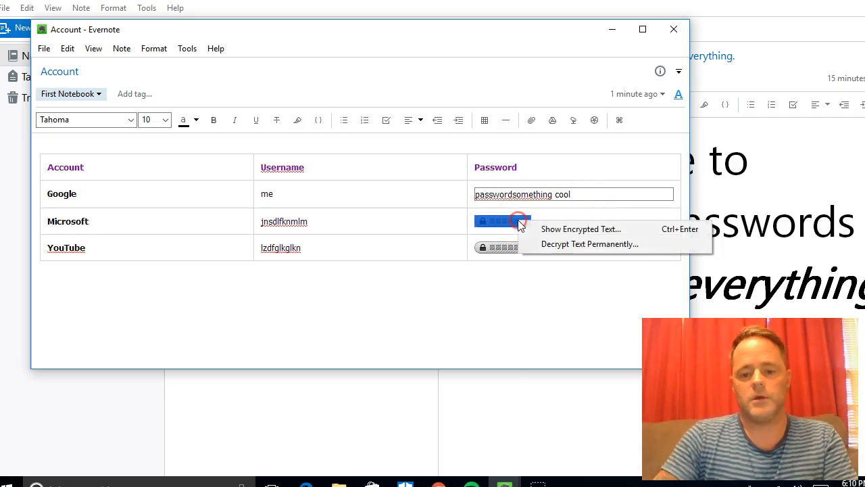
pyautogui.click(546, 225)
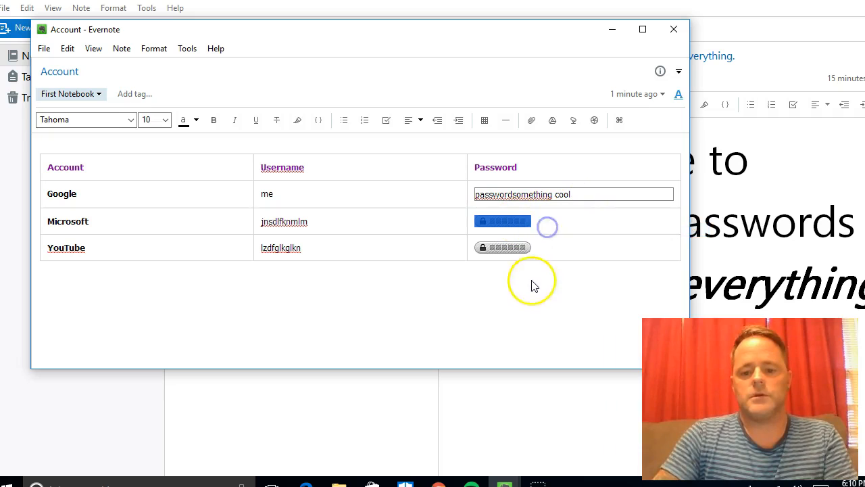
pyautogui.rightClick(508, 252)
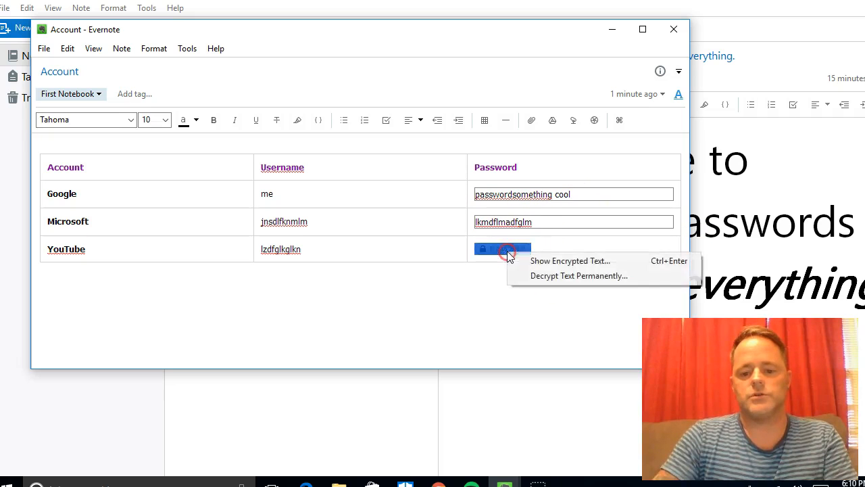
pyautogui.click(541, 304)
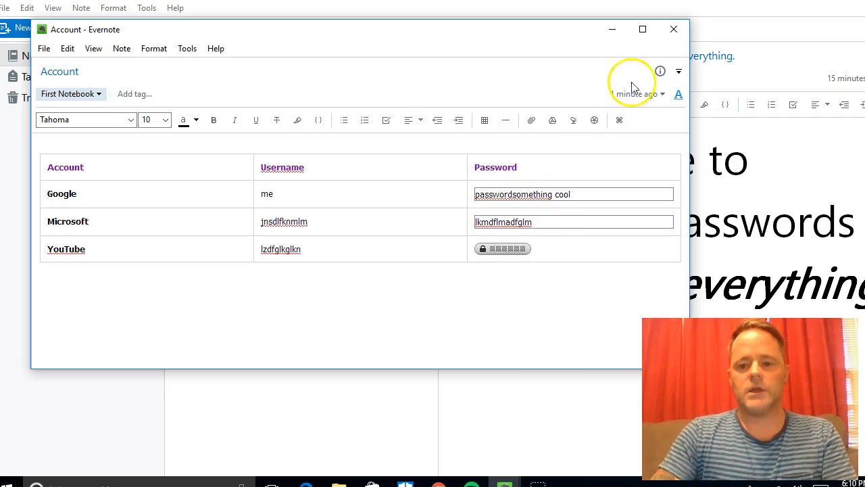
# Step: Close the separate note window, open the Account note in the main window, and check Google's encrypted password
pyautogui.click(672, 29)
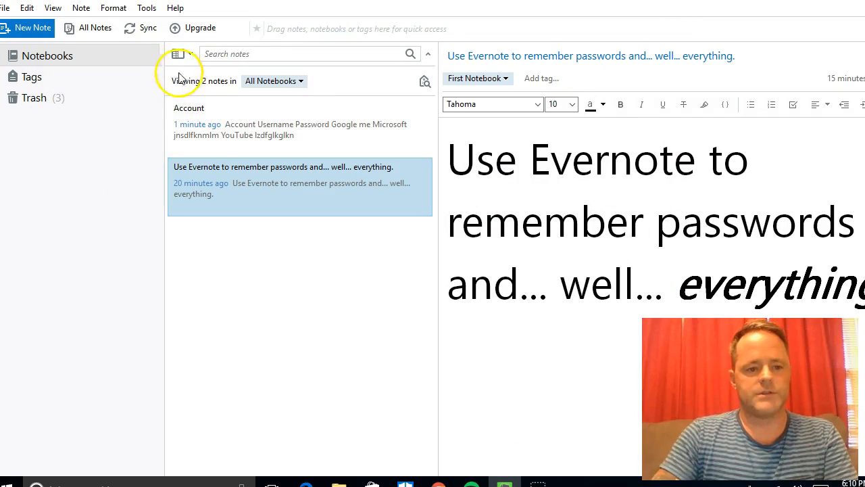
pyautogui.click(232, 130)
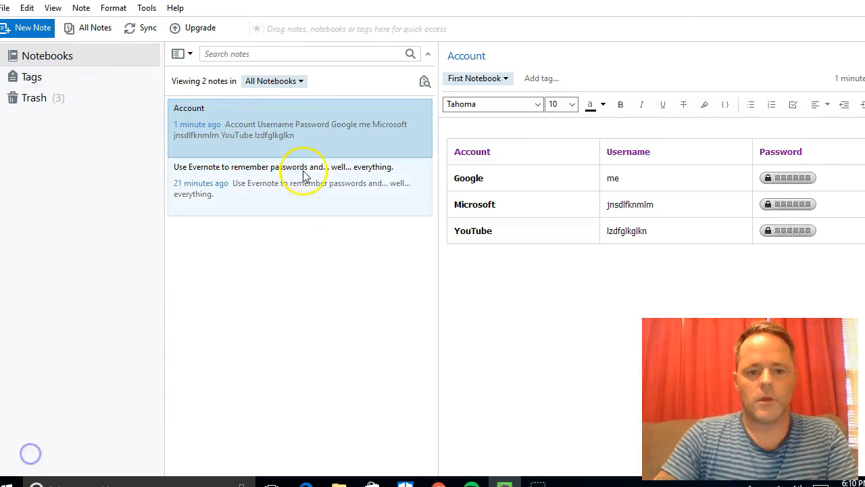
pyautogui.rightClick(789, 181)
pyautogui.click(791, 187)
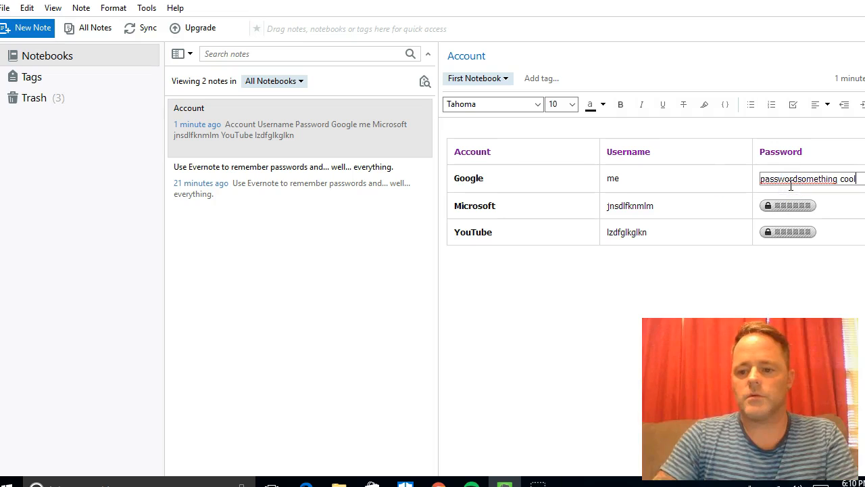
pyautogui.click(629, 181)
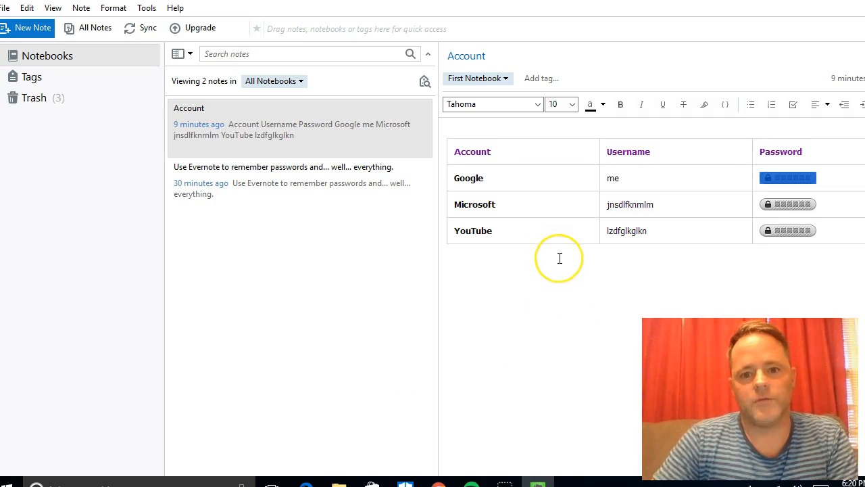
pyautogui.click(781, 192)
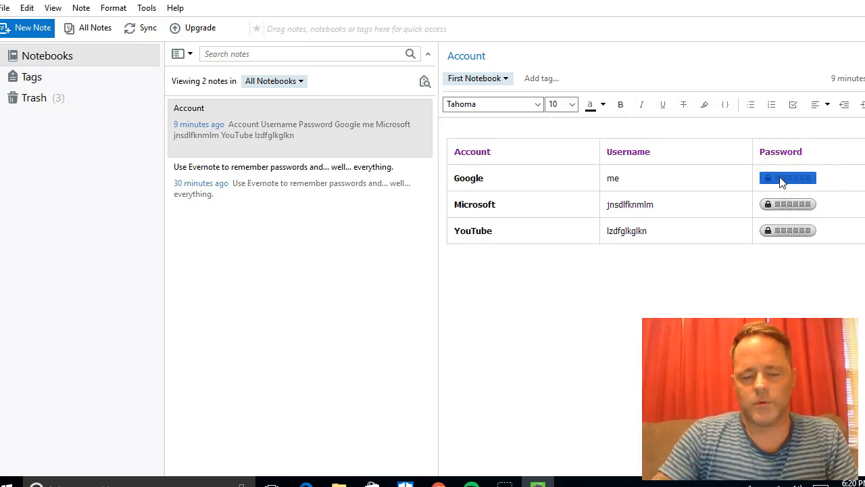
pyautogui.click(6, 8)
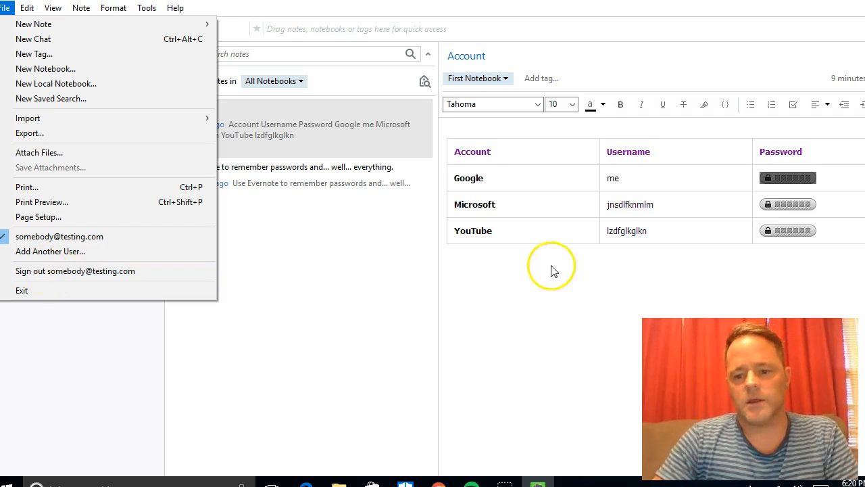
pyautogui.click(489, 292)
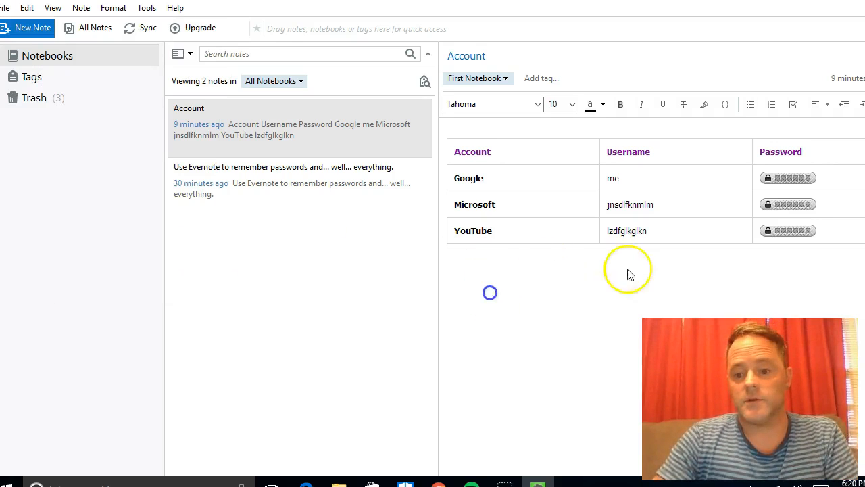
pyautogui.click(791, 177)
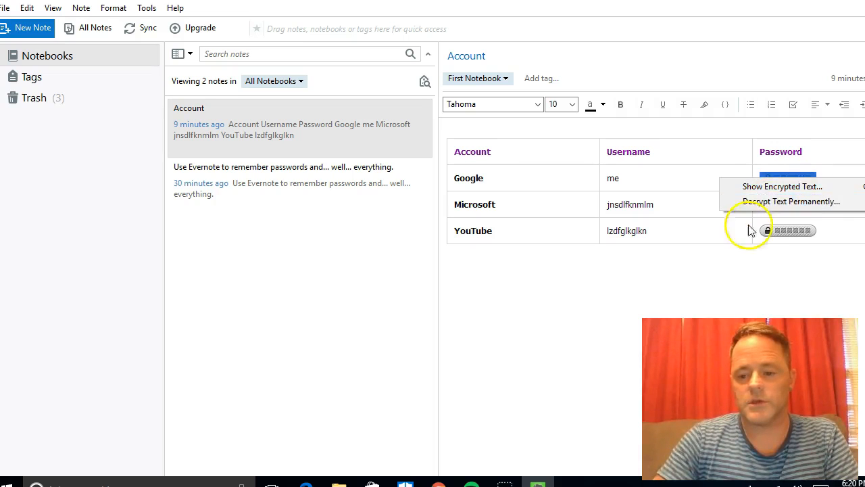
pyautogui.click(772, 187)
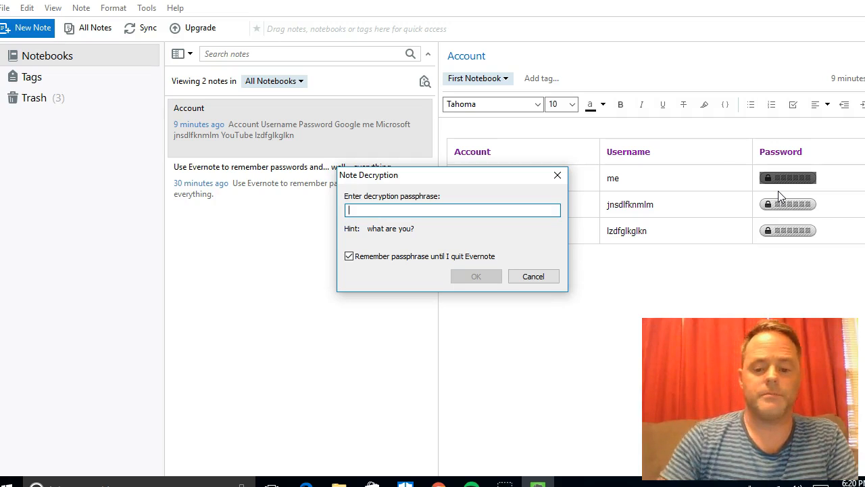
pyautogui.click(541, 277)
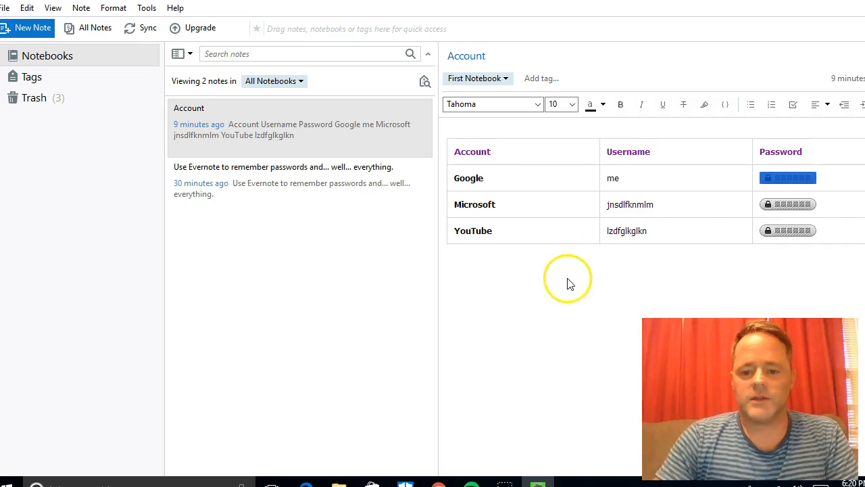
pyautogui.click(550, 280)
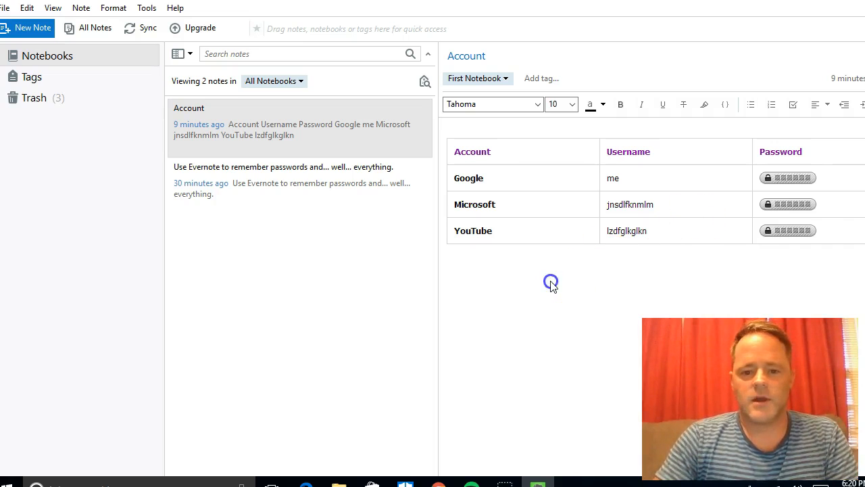
pyautogui.click(37, 463)
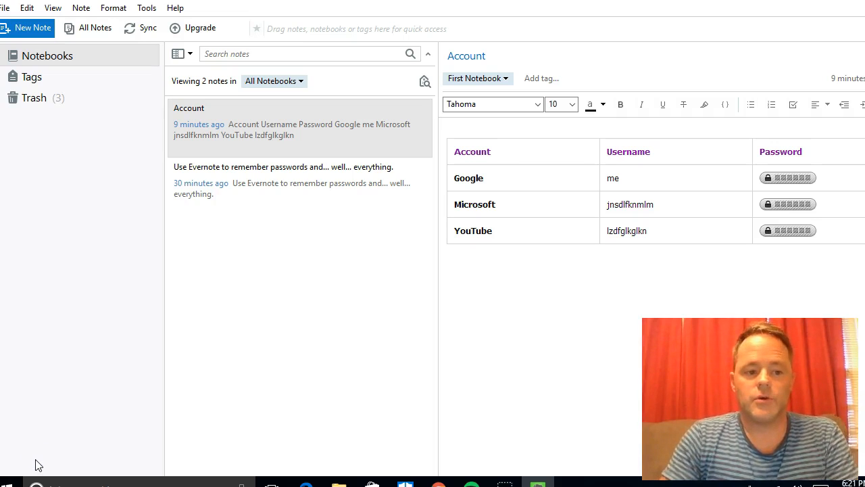
pyautogui.click(45, 454)
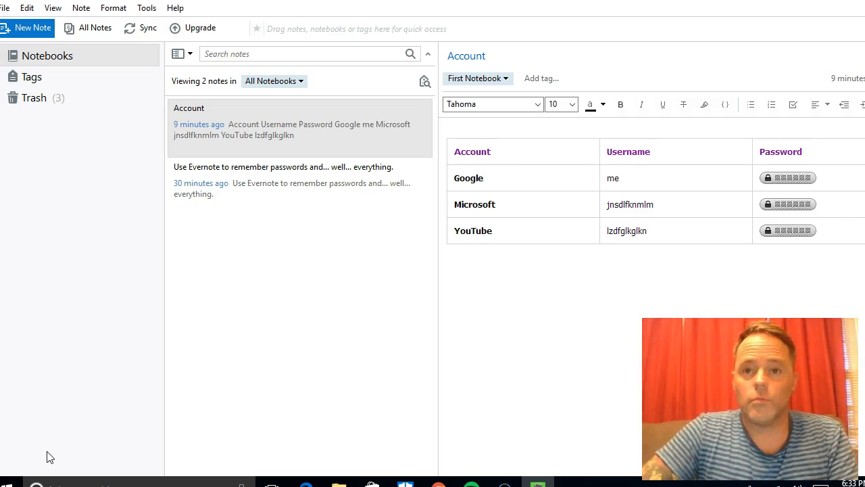
pyautogui.click(46, 457)
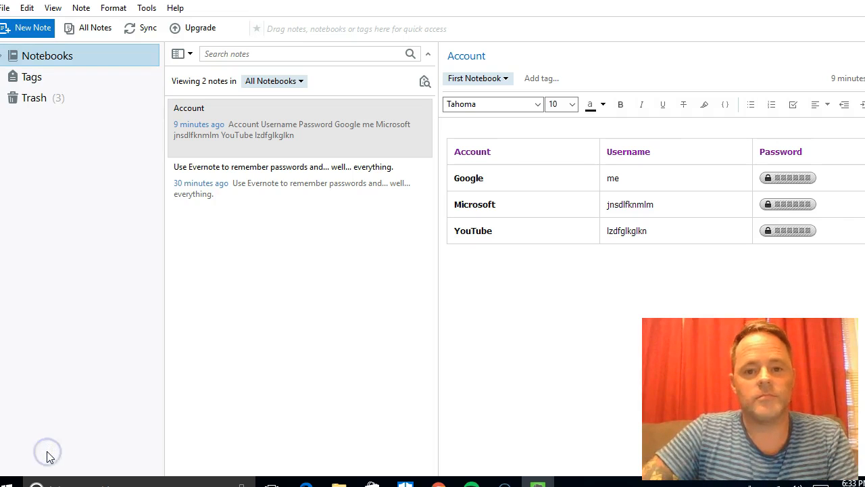